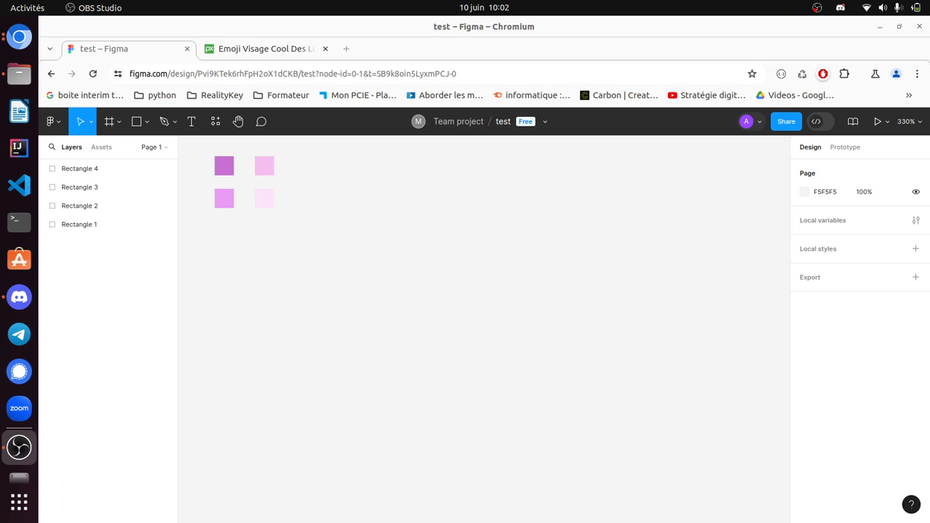
# - View the pixel-art sunglasses emoji on Pixabay as a reference and return to the Figma design file
pyautogui.click(258, 48)
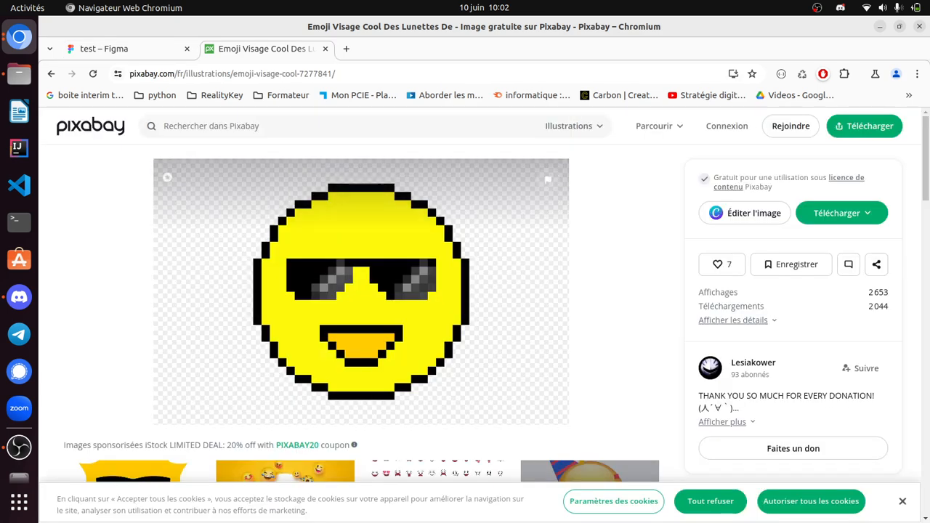
pyautogui.hotkey('ctrl', 'pageup')
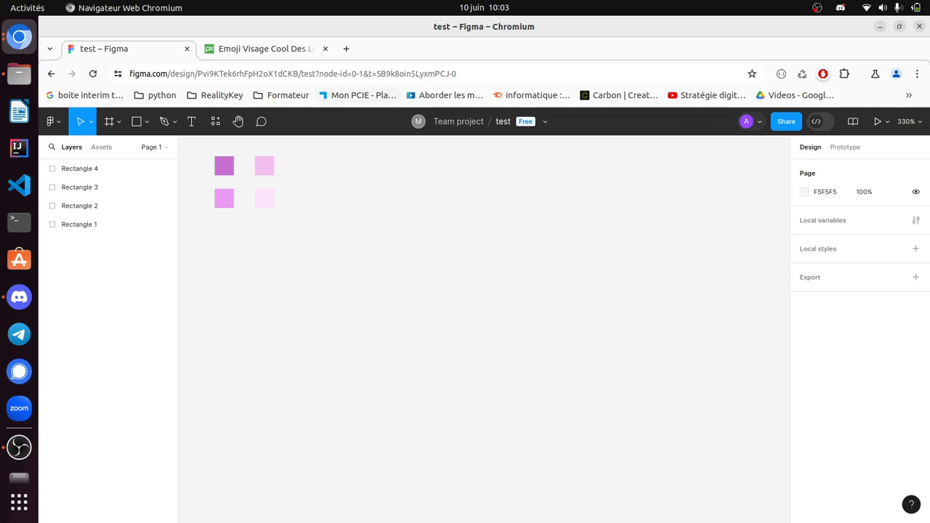
pyautogui.hotkey('ctrl', 'Tab')
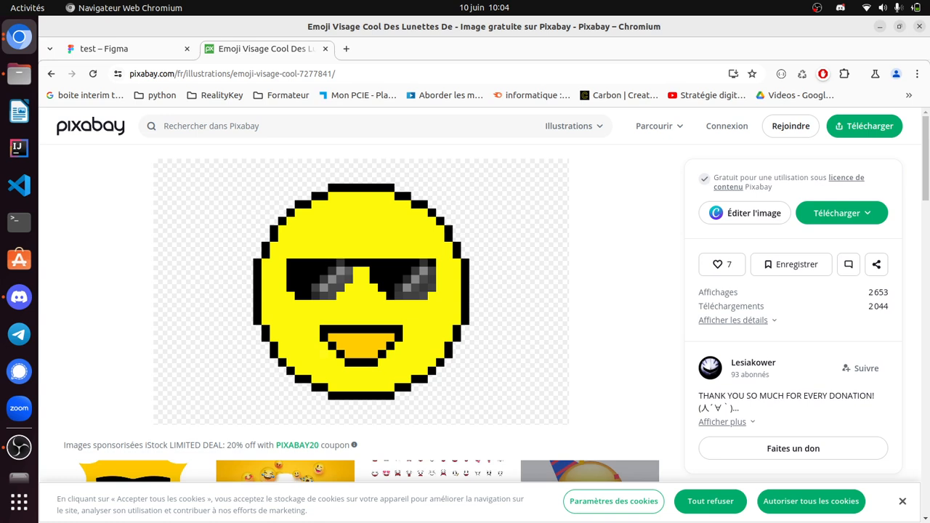
pyautogui.hotkey('ctrl', 'pageup')
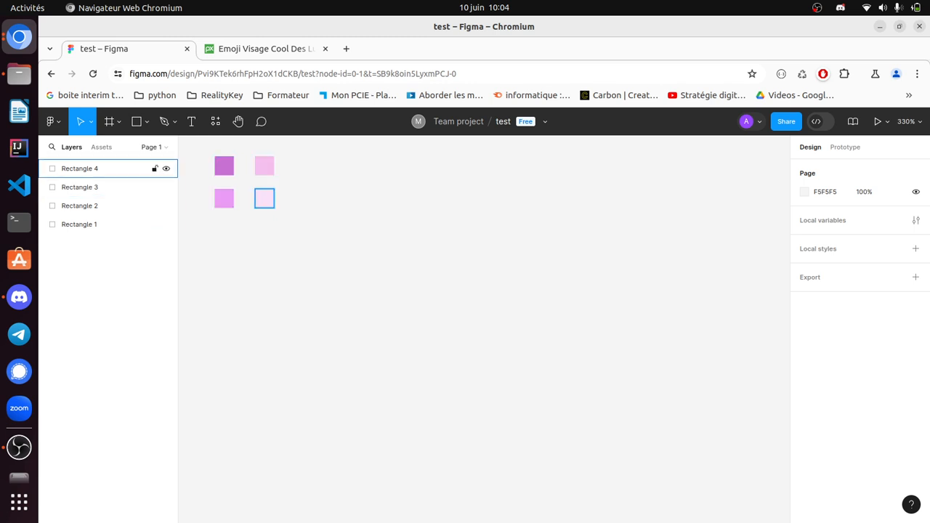
# - Group the four colour rectangles together and name the group "palette"
pyautogui.click(264, 199)
pyautogui.keyDown('shift'); pyautogui.click(79, 187); pyautogui.keyUp('shift')
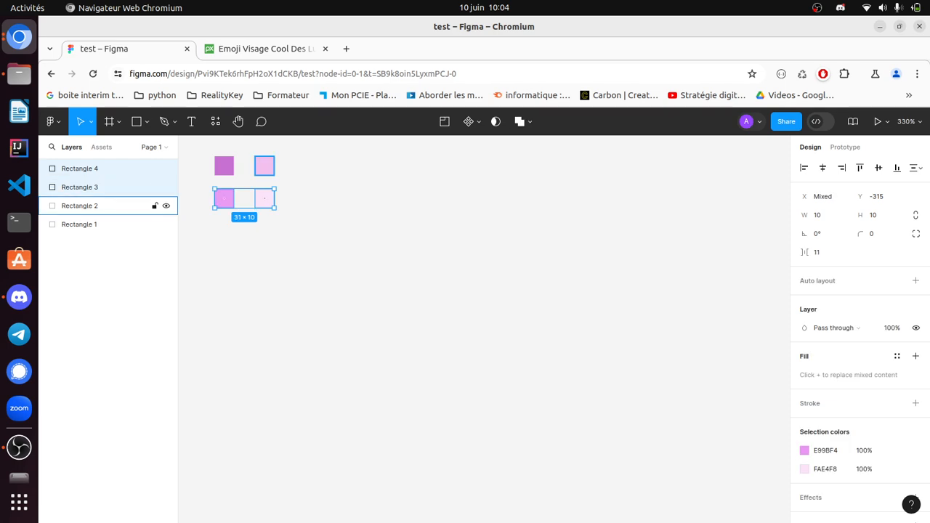
pyautogui.keyDown('shift'); pyautogui.click(79, 205); pyautogui.keyUp('shift')
pyautogui.keyDown('shift'); pyautogui.click(80, 223); pyautogui.keyUp('shift')
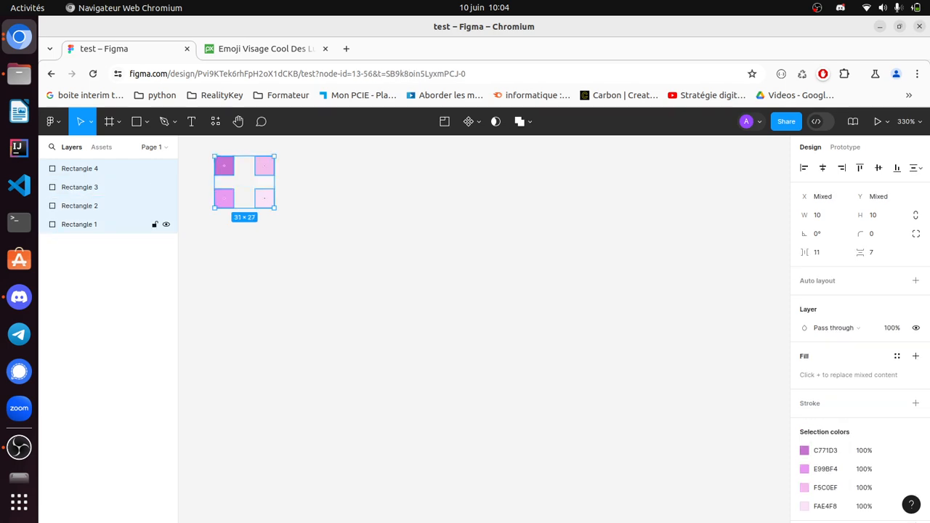
pyautogui.hotkey('ctrl', 'g')
pyautogui.hotkey('ctrl', 'r')
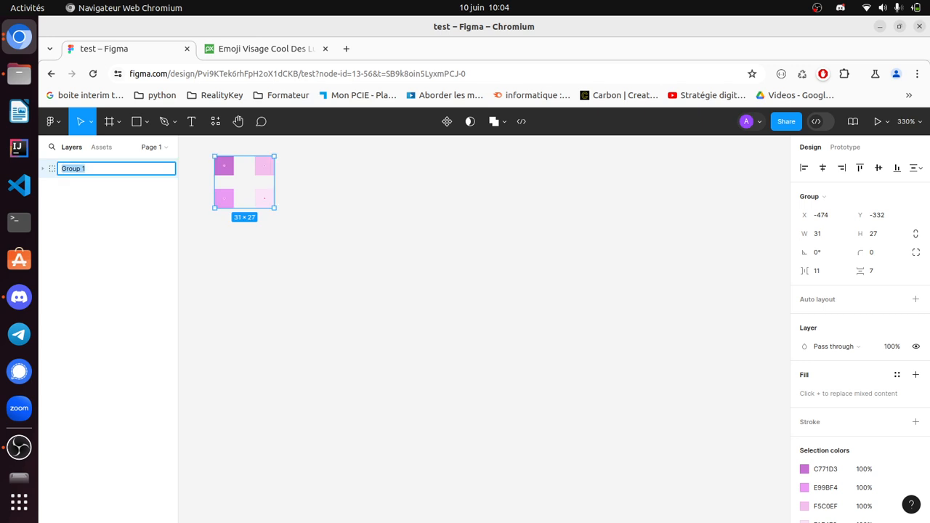
pyautogui.write('palette')
pyautogui.press('Escape')
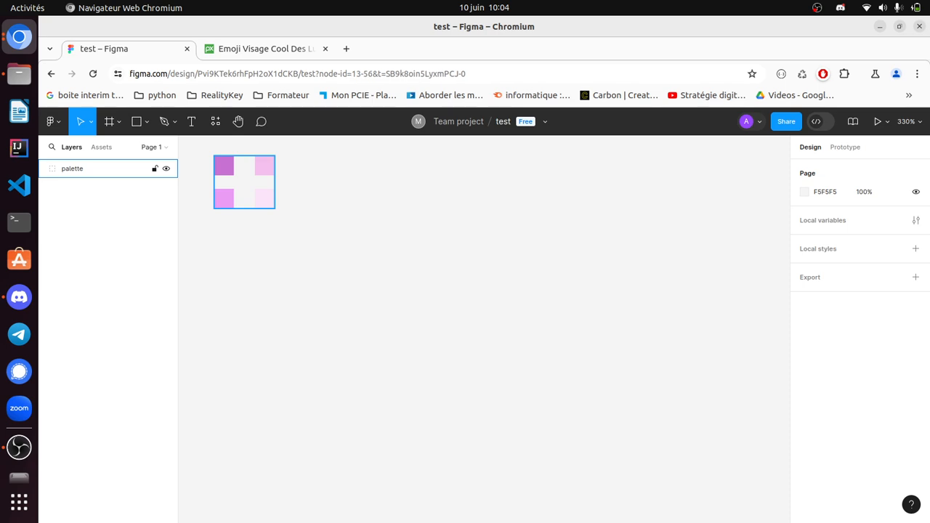
# - Check the fill colour of each of the four palette swatches, then collapse the palette group
pyautogui.click(224, 166)
pyautogui.doubleClick(224, 165)
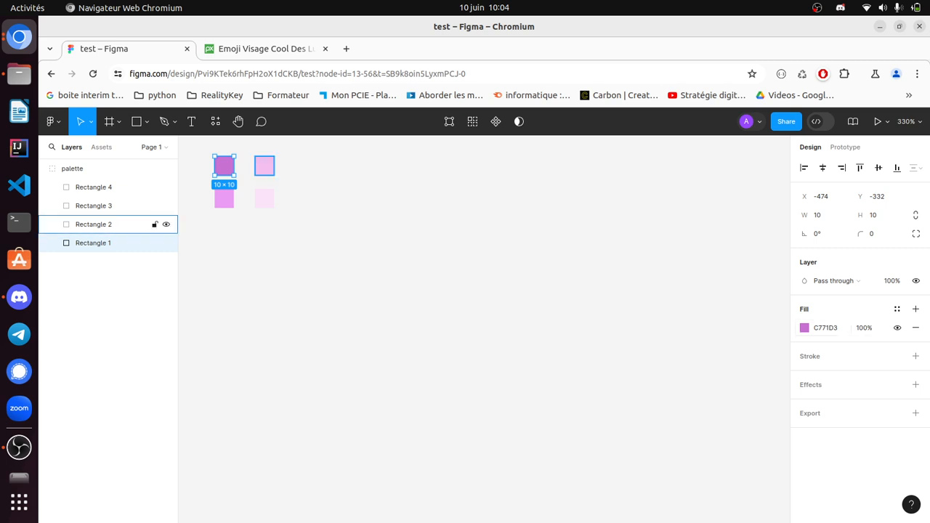
pyautogui.click(264, 166)
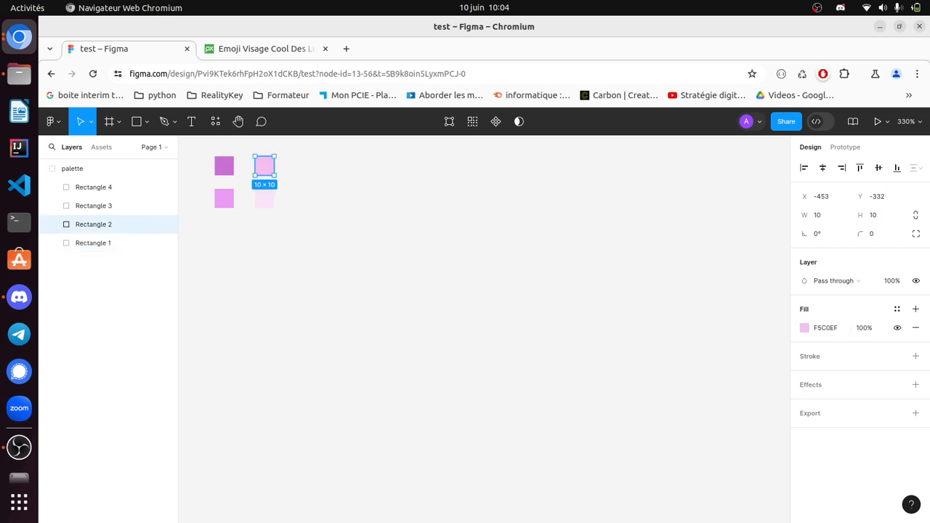
pyautogui.click(93, 206)
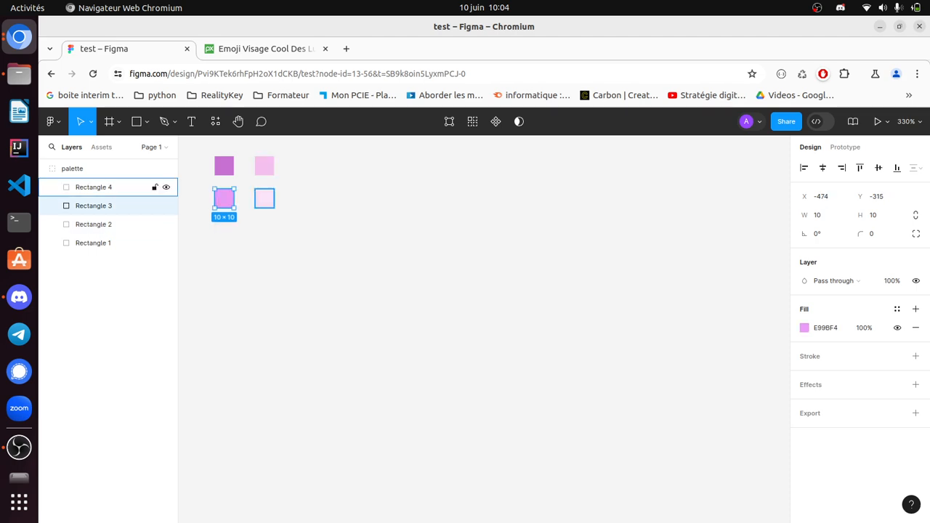
pyautogui.click(265, 199)
pyautogui.press('Escape')
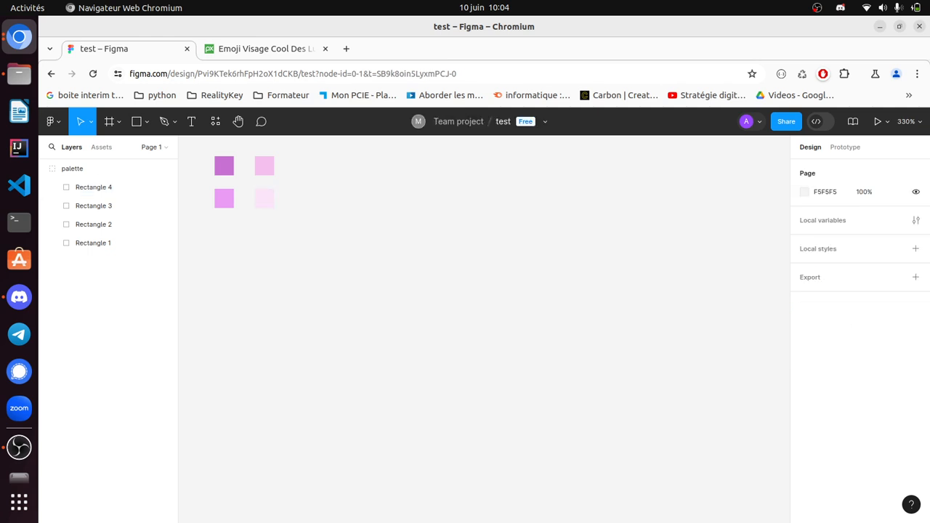
pyautogui.click(45, 168)
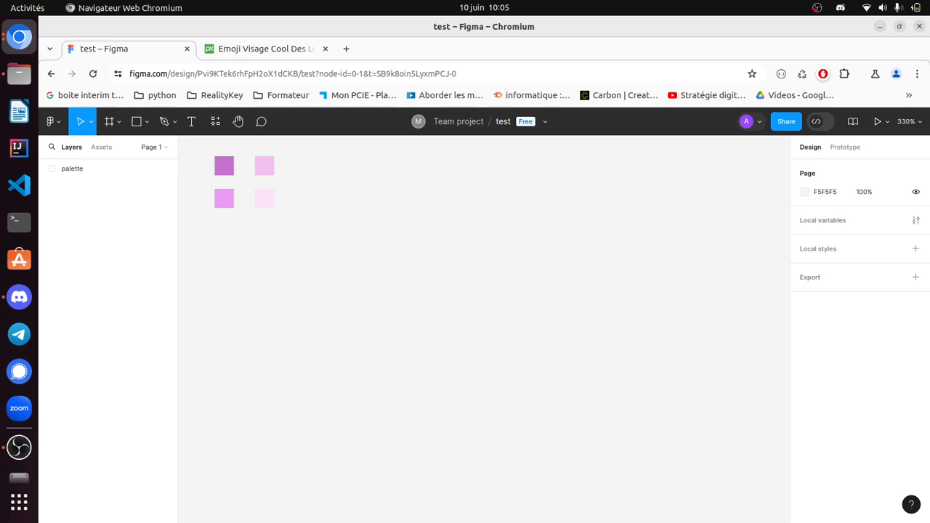
# - Draw a frame below the palette swatches and set its size to 120 × 110
pyautogui.click(109, 121)
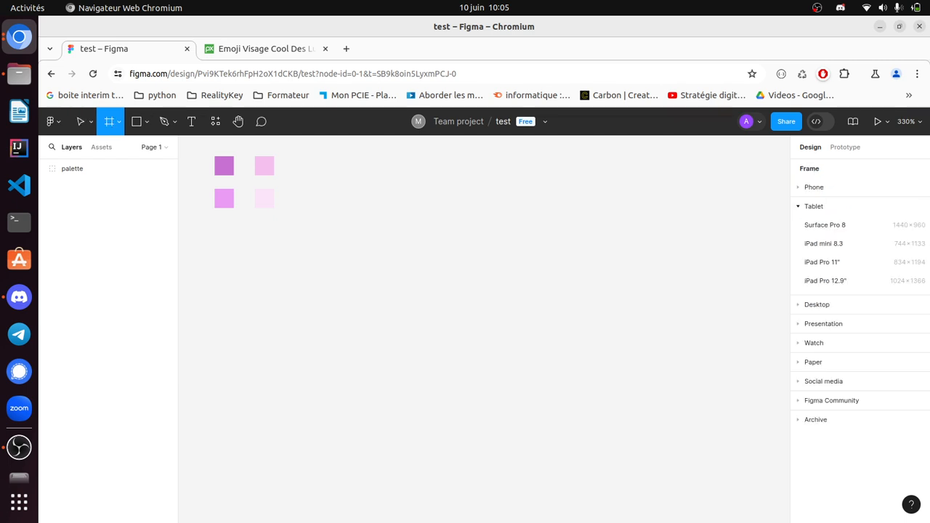
pyautogui.moveTo(280, 243); pyautogui.dragTo(506, 372)
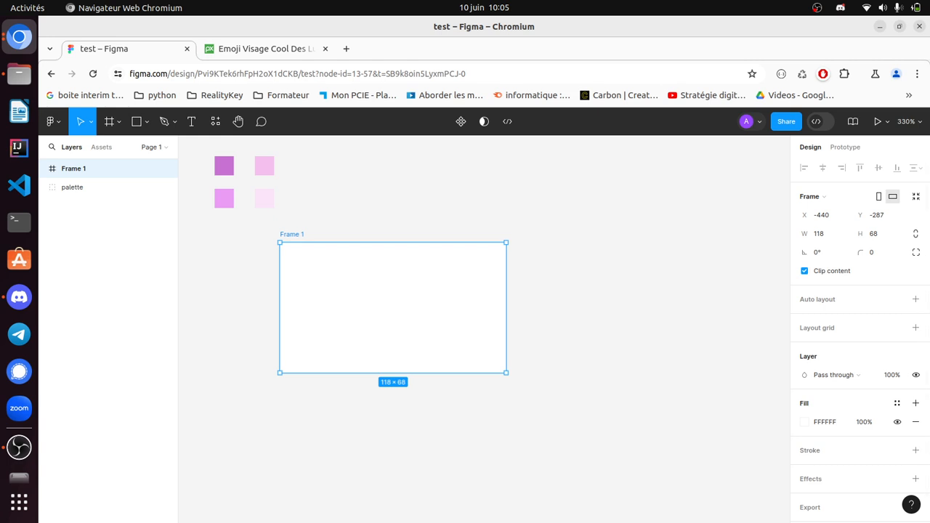
pyautogui.click(824, 233)
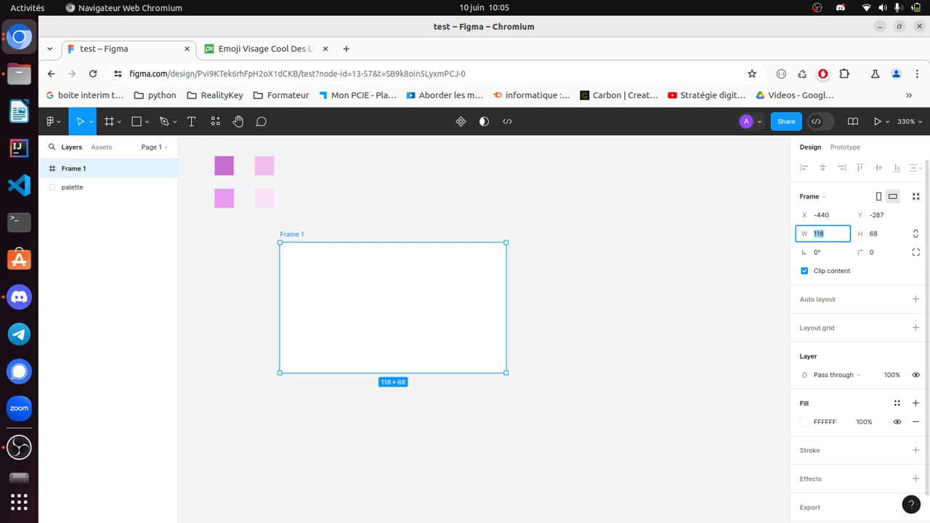
pyautogui.write('120')
pyautogui.press('Return')
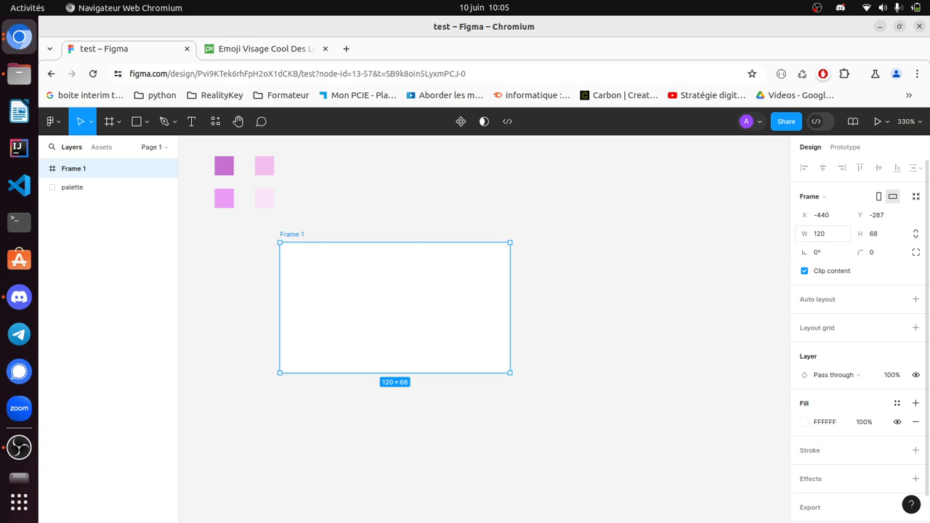
pyautogui.click(878, 233)
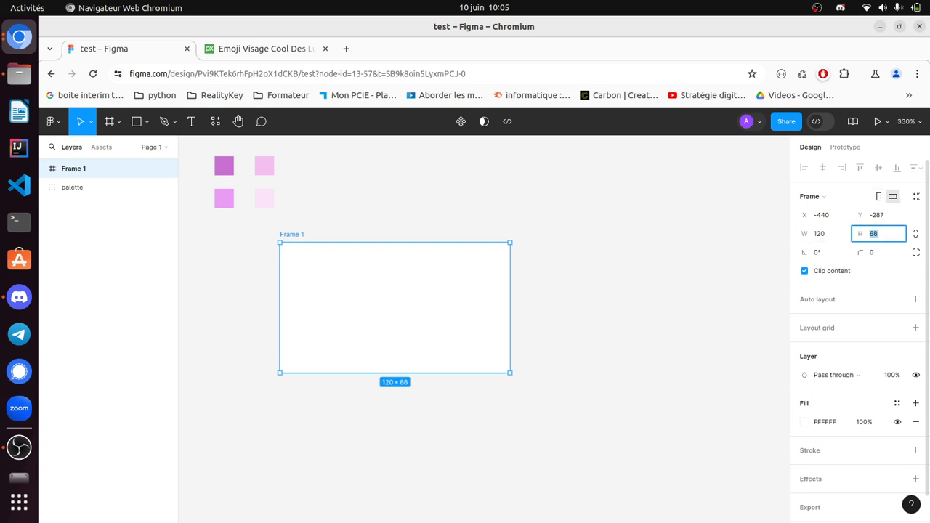
pyautogui.write('110')
pyautogui.press('Return')
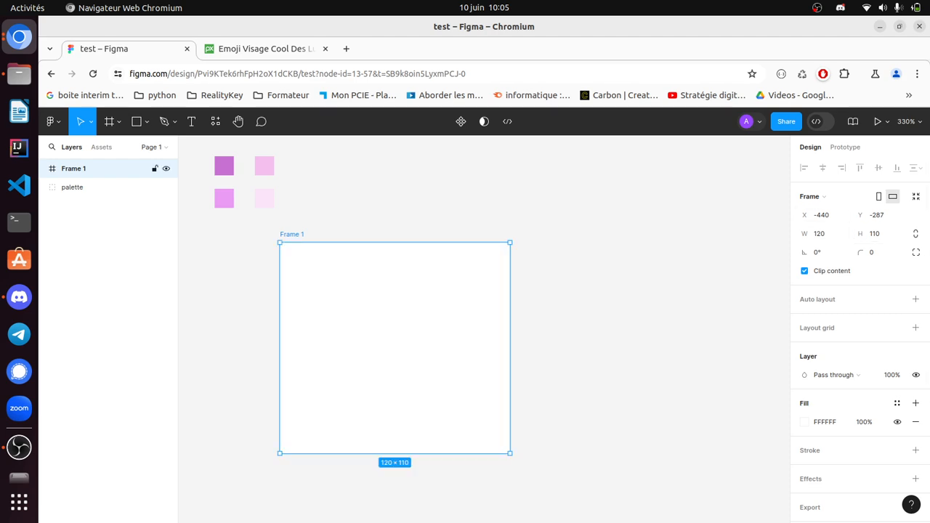
# - Add a 10 px layout grid to the 120 × 110 frame
pyautogui.scroll(-10, 327, 364)
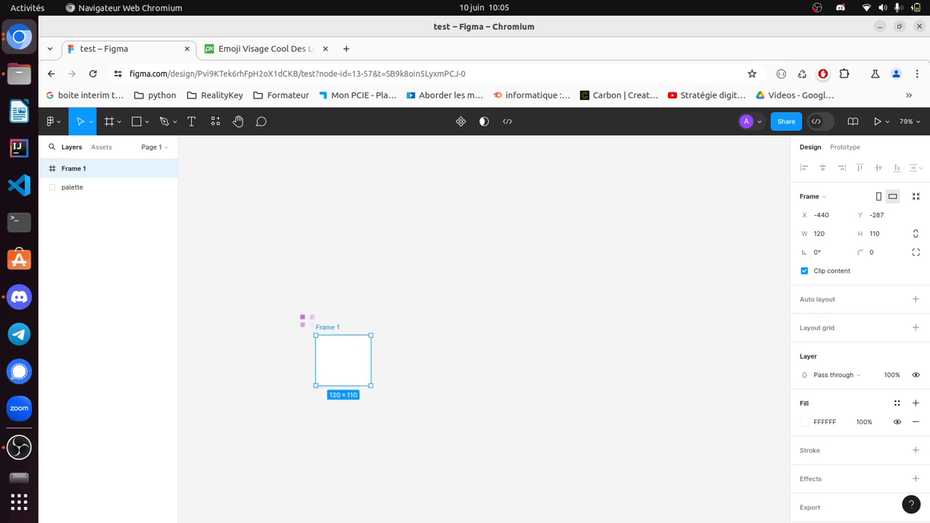
pyautogui.scroll(10, 341, 374)
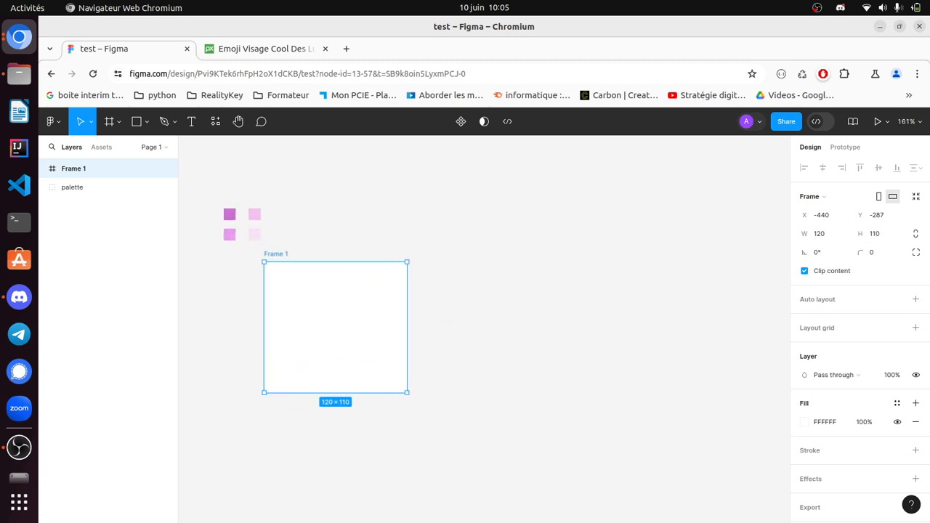
pyautogui.scroll(-2, 338, 364)
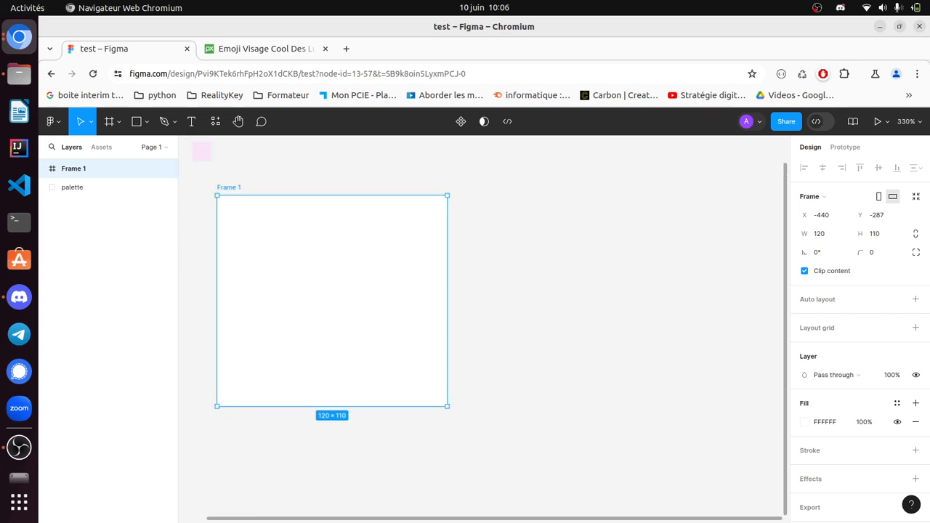
pyautogui.hscroll(-5, 436, 305)
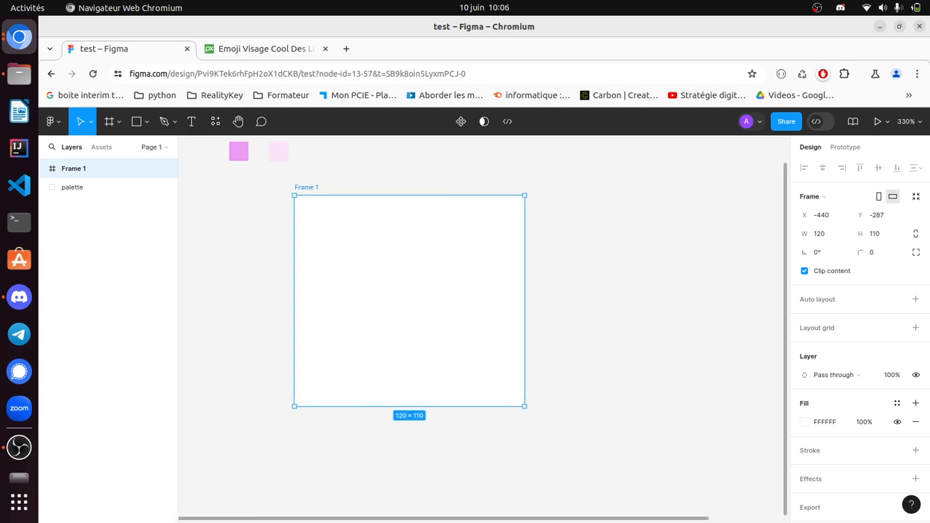
pyautogui.scroll(3, 436, 305)
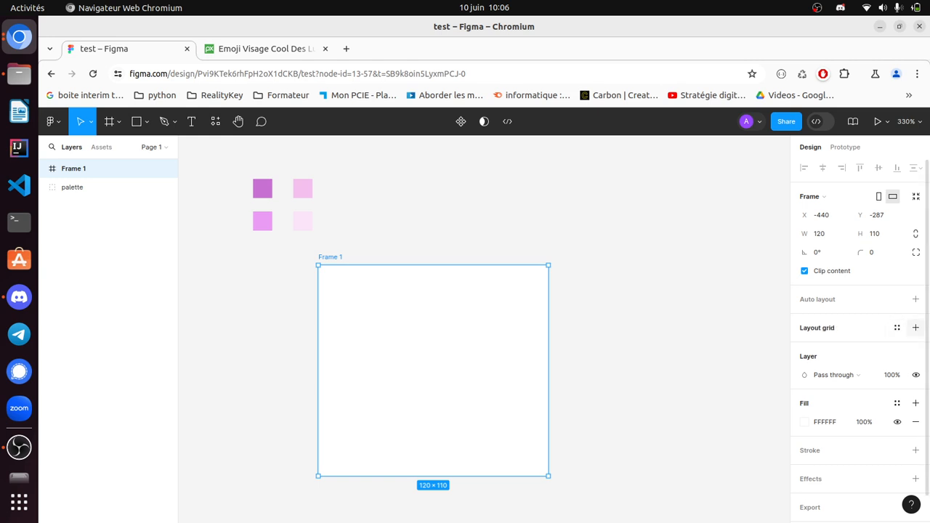
pyautogui.click(916, 328)
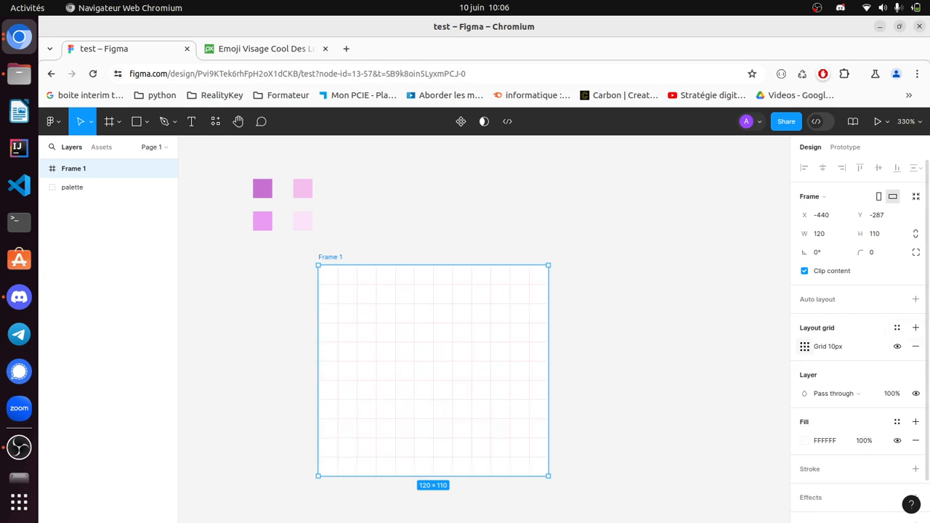
# - Change the layout grid's colour to blue 130FE2 at 88% opacity
pyautogui.scroll(5, 454, 320)
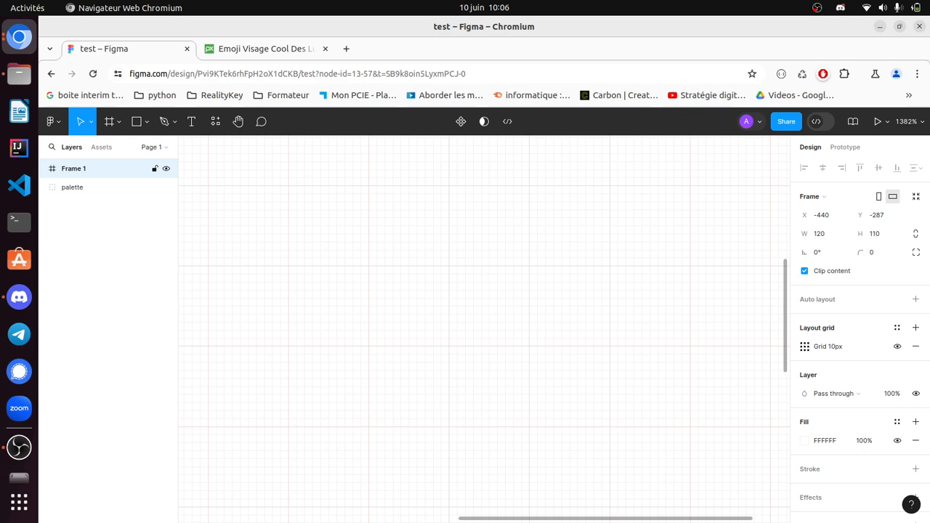
pyautogui.scroll(-5, 481, 258)
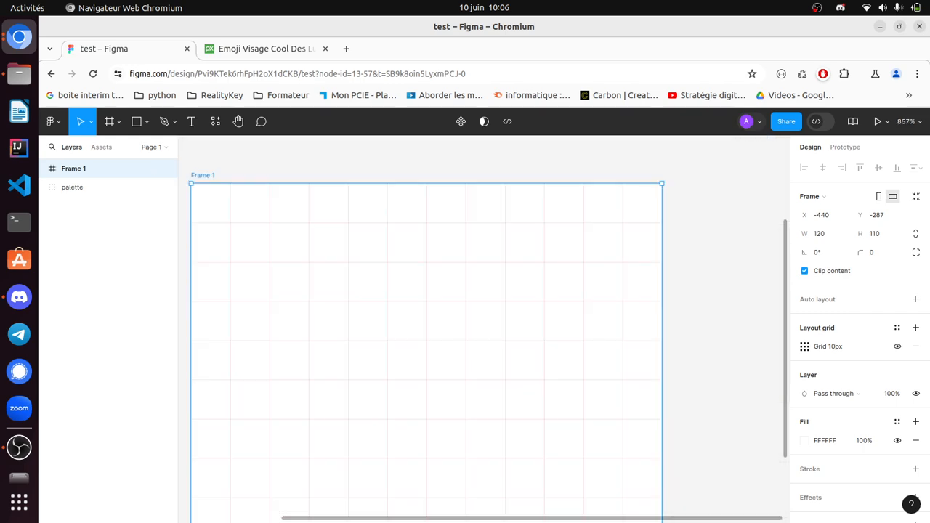
pyautogui.scroll(-1, 448, 345)
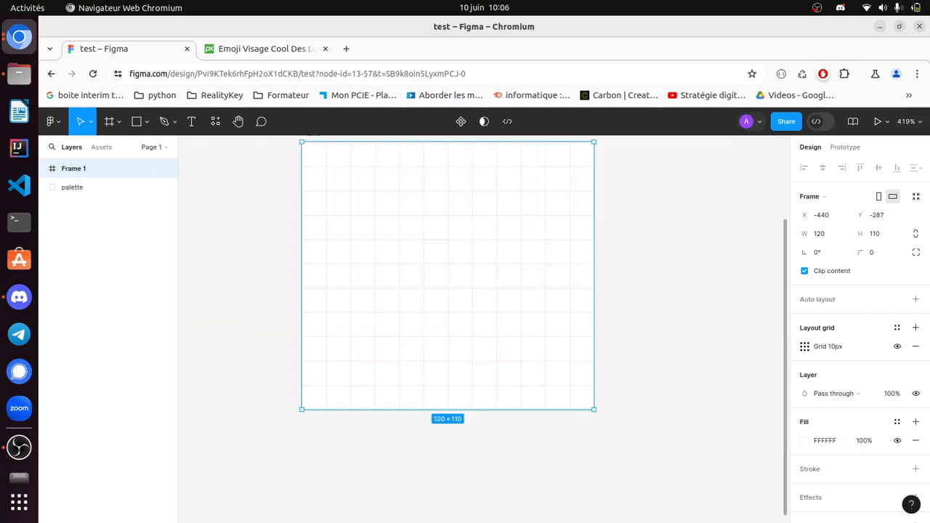
pyautogui.scroll(1, 447, 345)
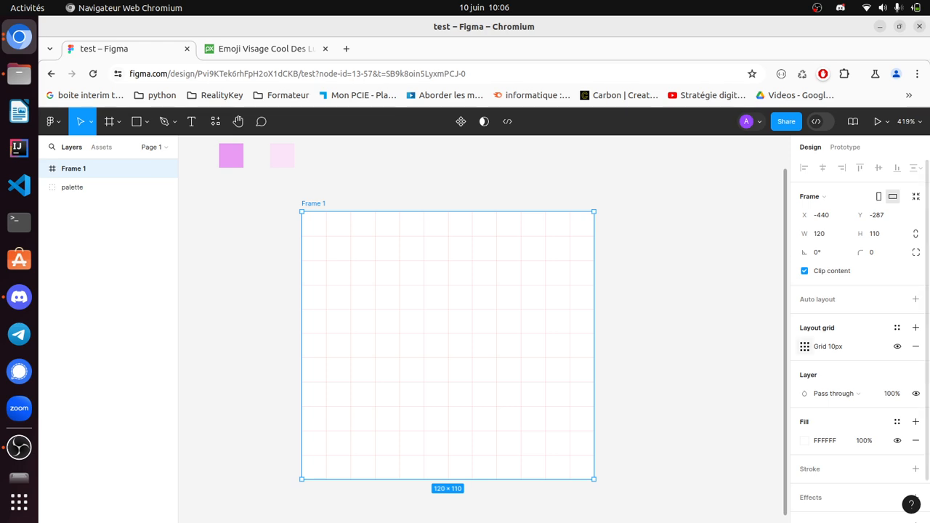
pyautogui.click(804, 347)
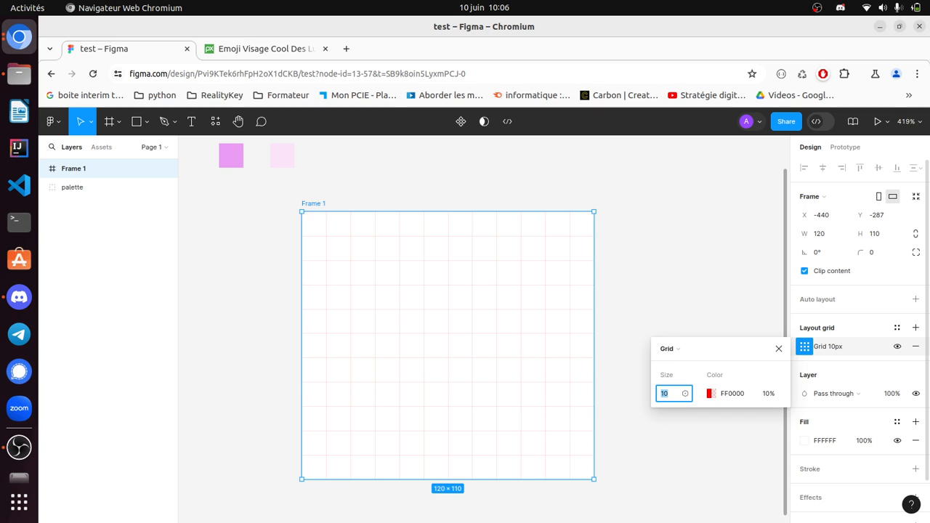
pyautogui.click(711, 393)
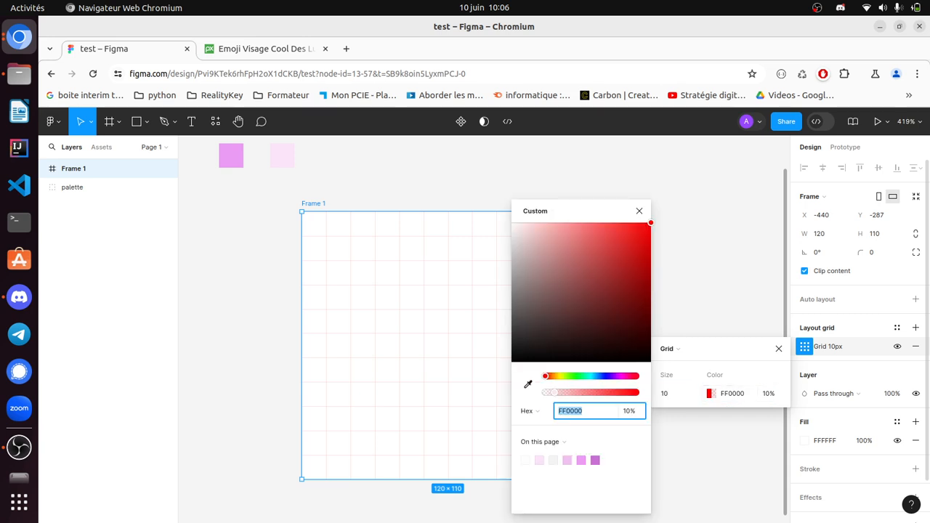
pyautogui.click(606, 375)
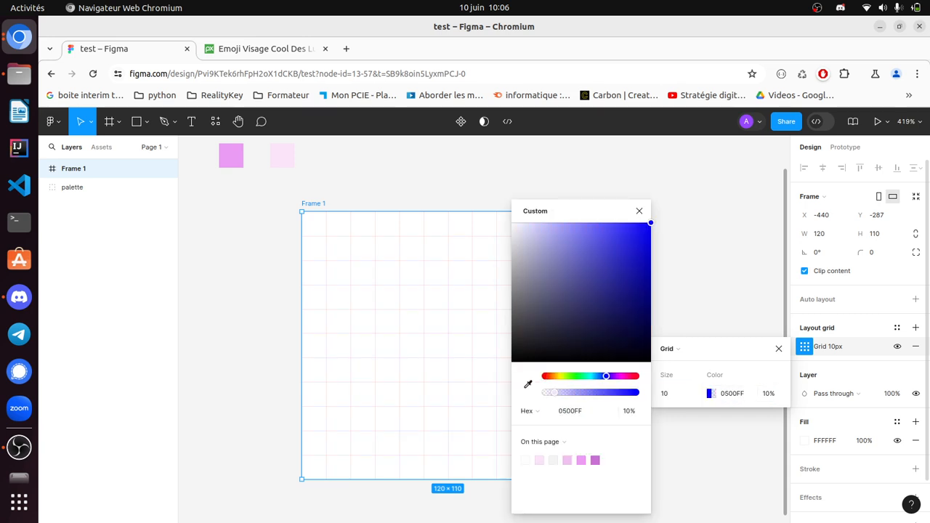
pyautogui.moveTo(651, 223)
pyautogui.mouseDown()
pyautogui.moveTo(631, 265)
pyautogui.moveTo(642, 238)
pyautogui.mouseUp()
pyautogui.moveTo(554, 392); pyautogui.dragTo(624, 393)
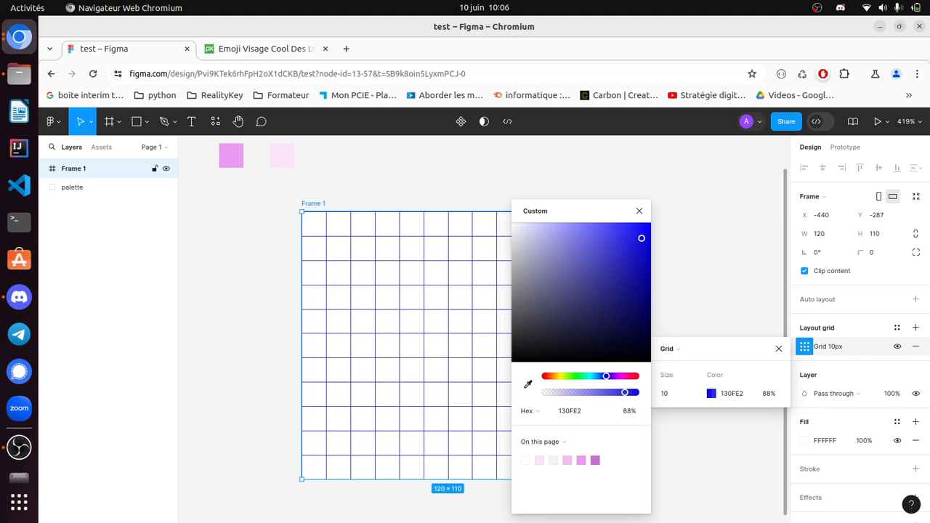
pyautogui.click(639, 211)
pyautogui.click(778, 348)
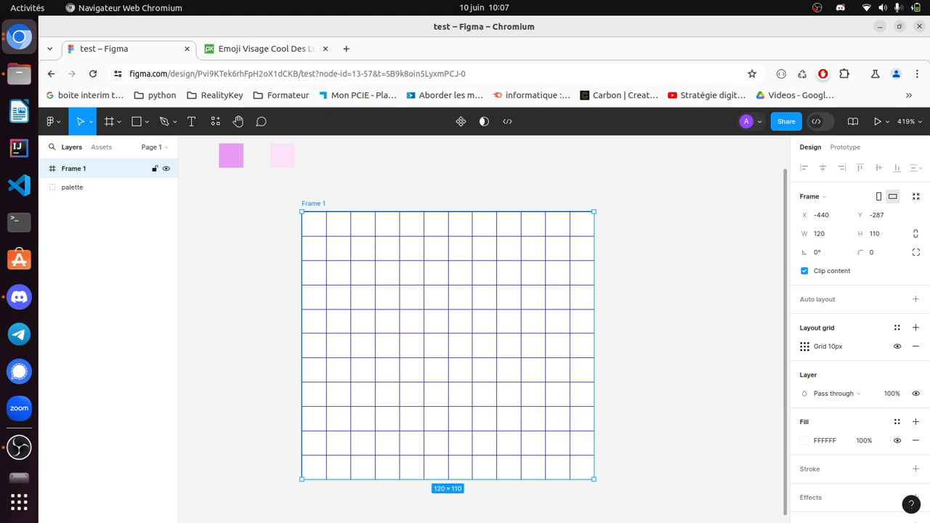
# - Inspect the frame's fine pixel grid up close and review the snapping preferences without changing them
pyautogui.scroll(10, 521, 283)
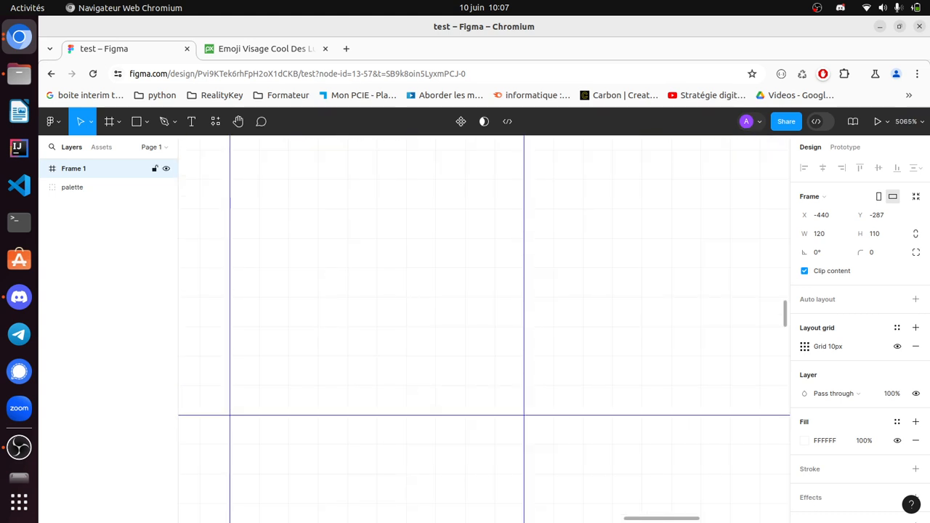
pyautogui.scroll(5, 491, 290)
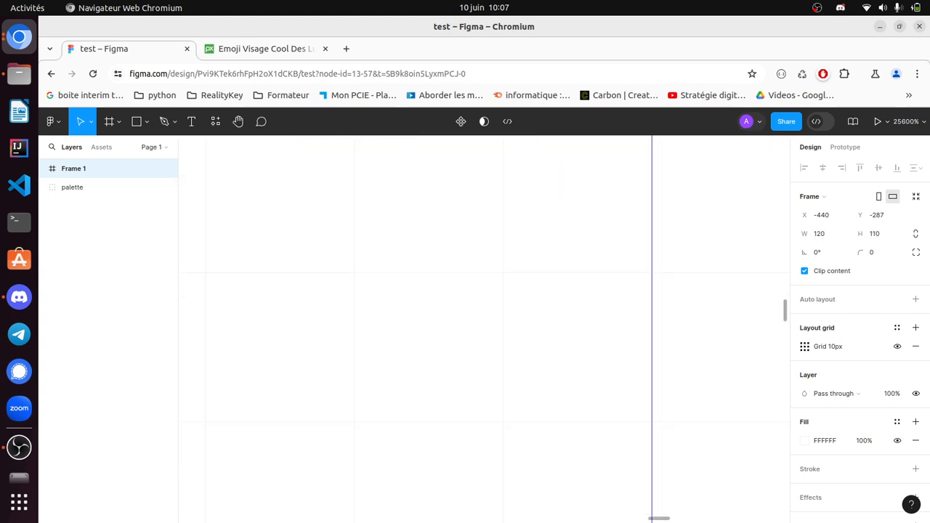
pyautogui.scroll(-8, 484, 327)
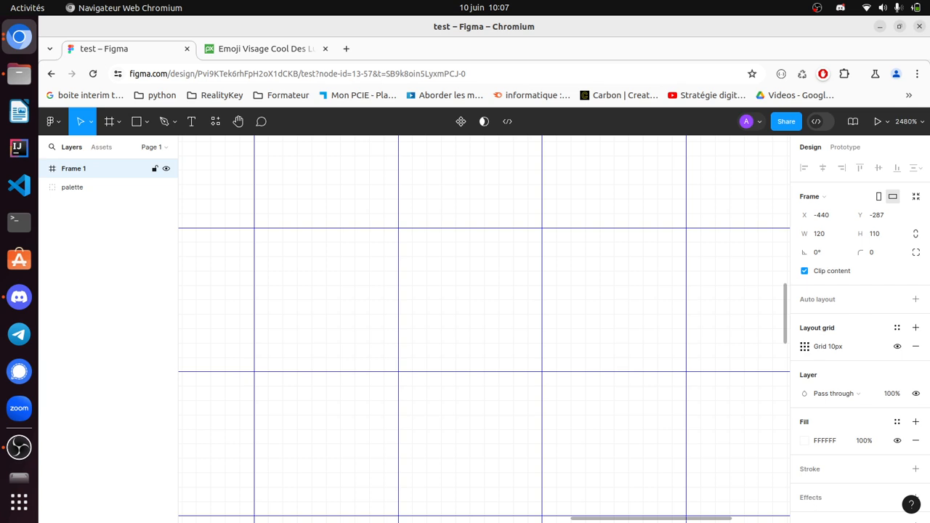
pyautogui.scroll(-6, 495, 320)
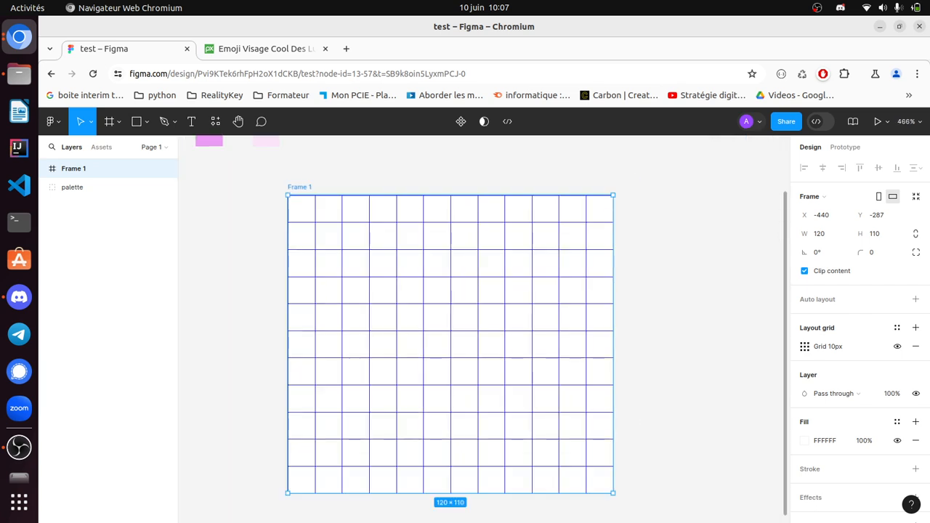
pyautogui.scroll(-3, 484, 327)
pyautogui.scroll(5, 484, 327)
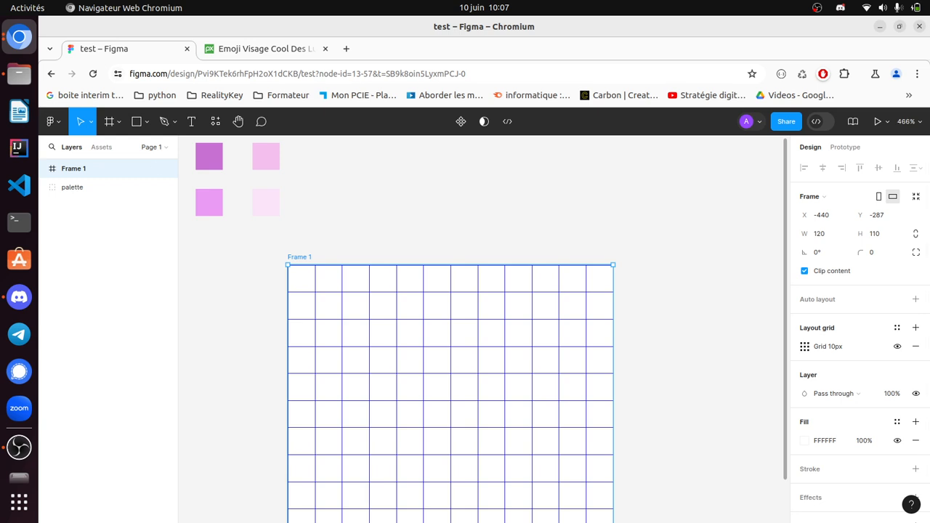
pyautogui.click(53, 121)
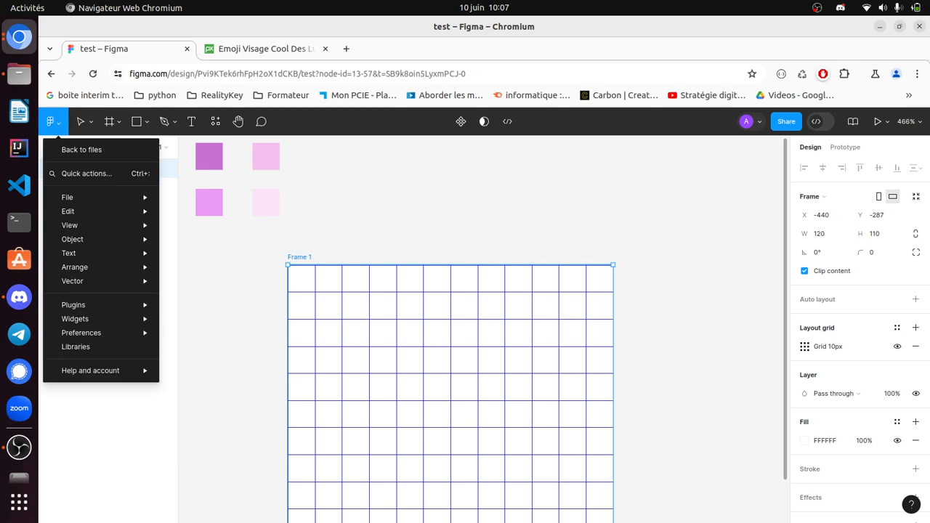
pyautogui.moveTo(83, 332)
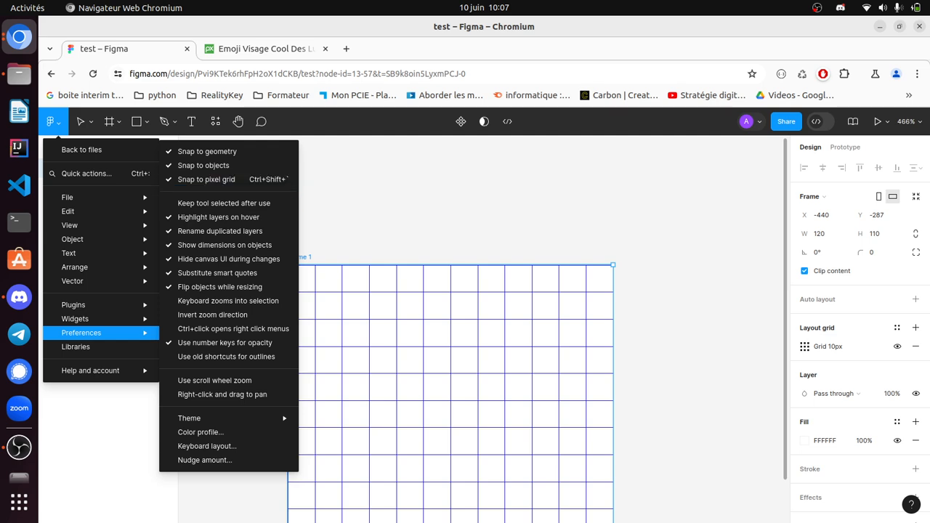
pyautogui.press('Escape')
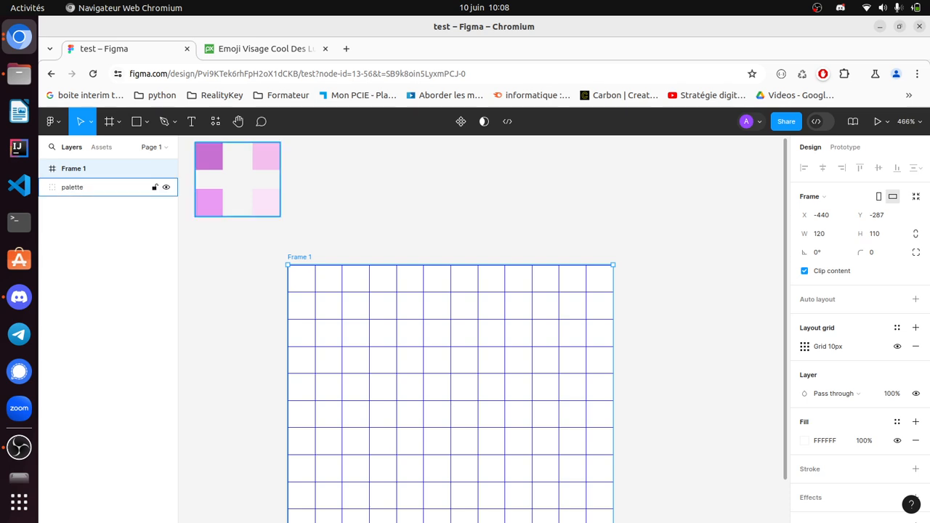
pyautogui.doubleClick(209, 157)
pyautogui.doubleClick(208, 156)
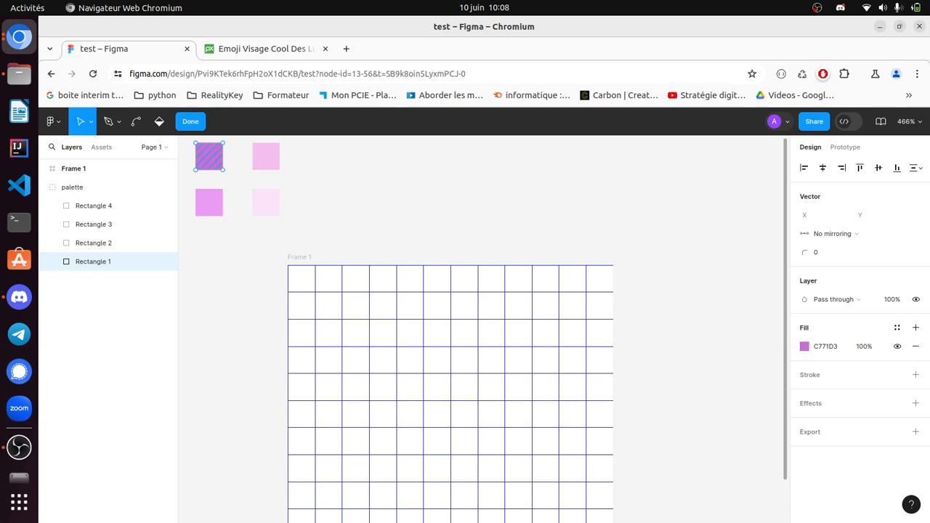
pyautogui.click(826, 345)
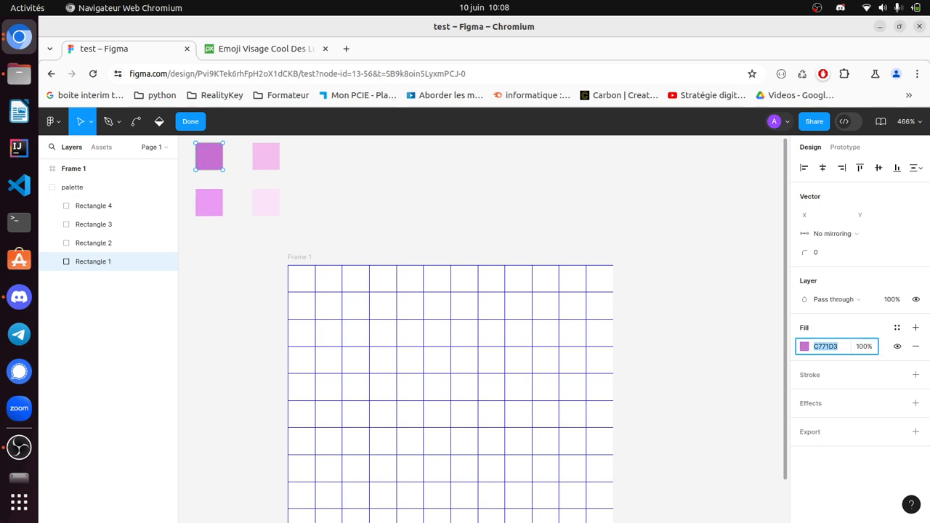
pyautogui.press('Return')
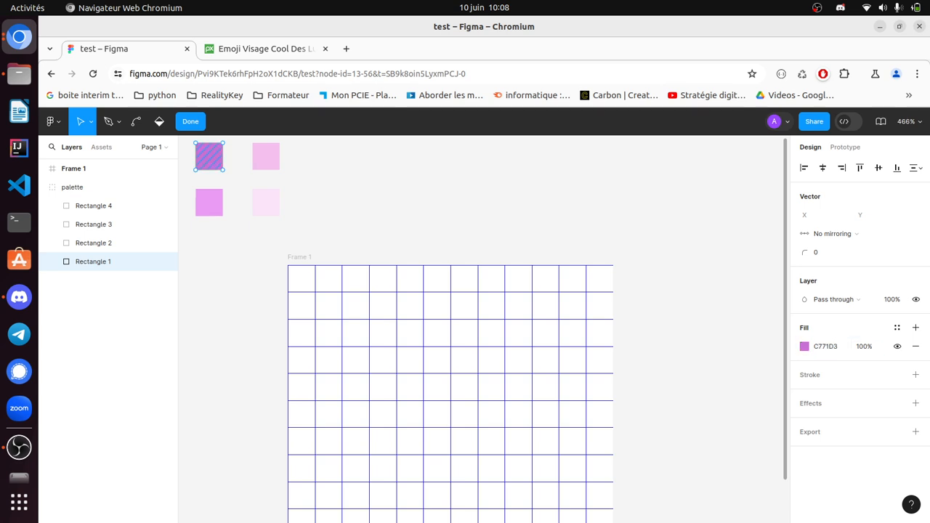
pyautogui.press('ctrl')
pyautogui.press('ctrl')
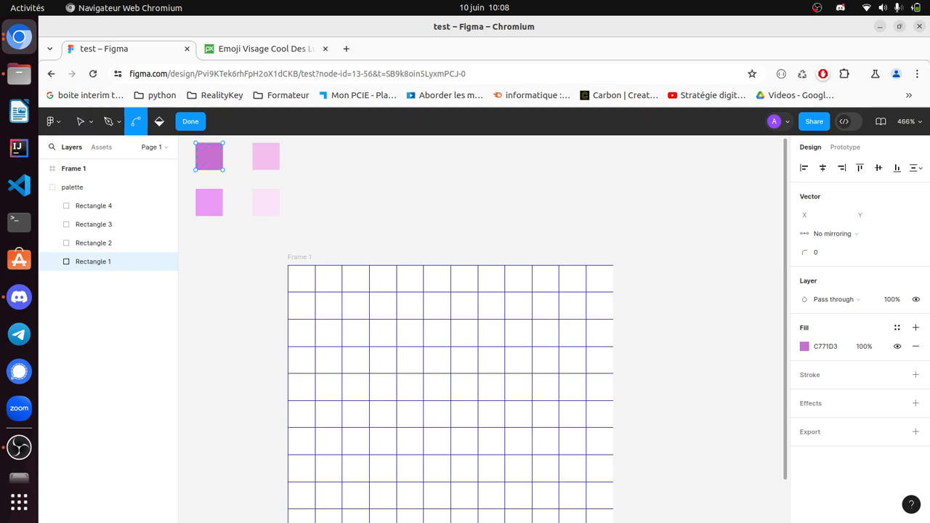
pyautogui.click(108, 168)
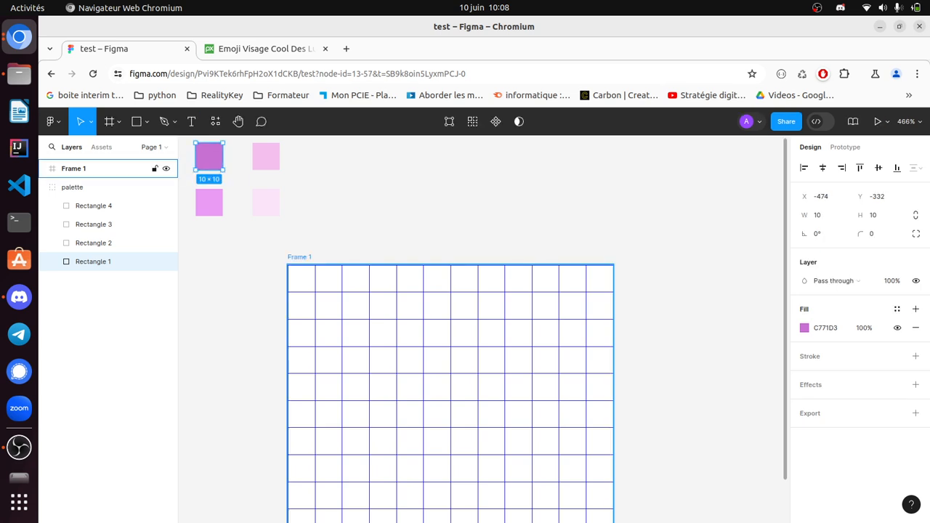
# - Copy the darkest purple swatch, C771D3, from the palette, clear the selection and collapse the palette group
pyautogui.doubleClick(208, 156)
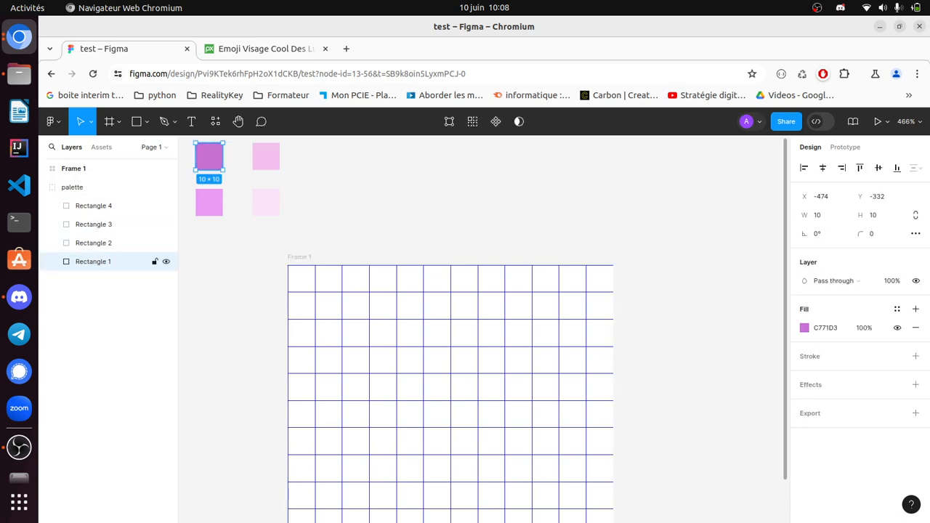
pyautogui.click(300, 256)
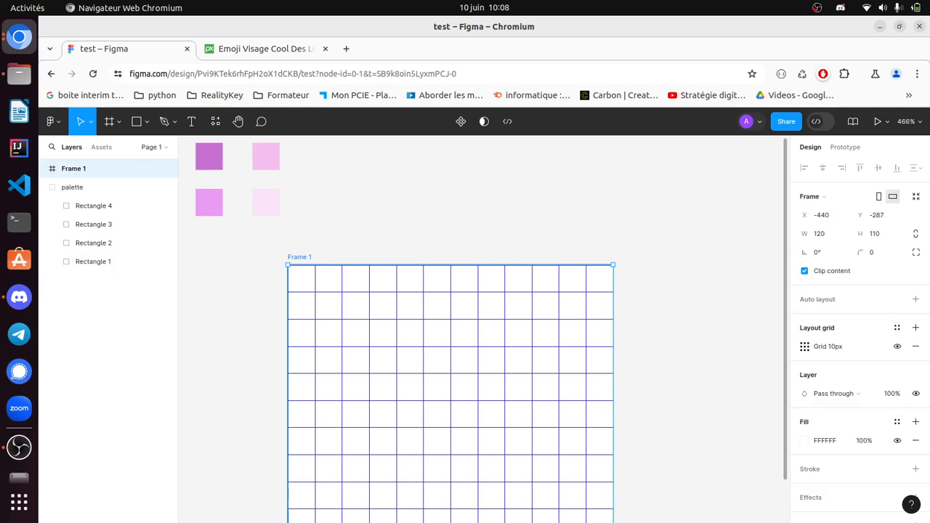
pyautogui.press('Escape')
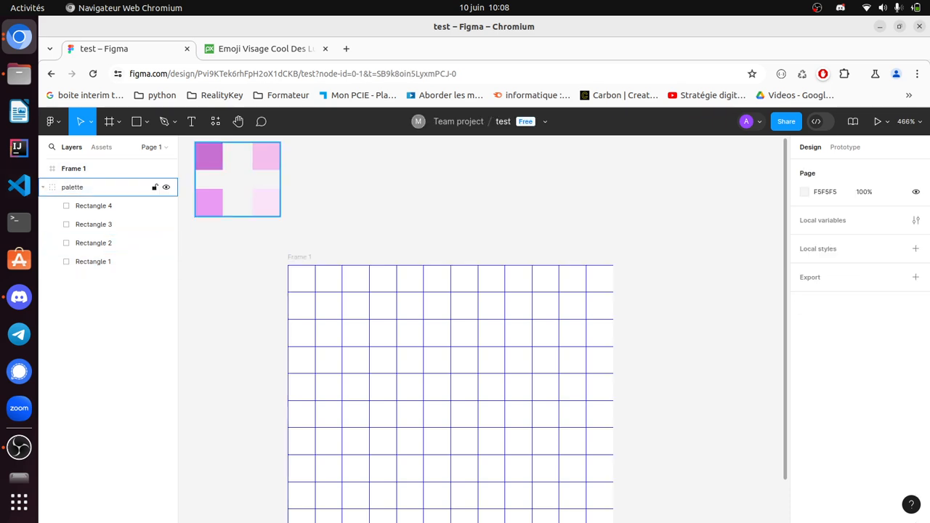
pyautogui.click(42, 187)
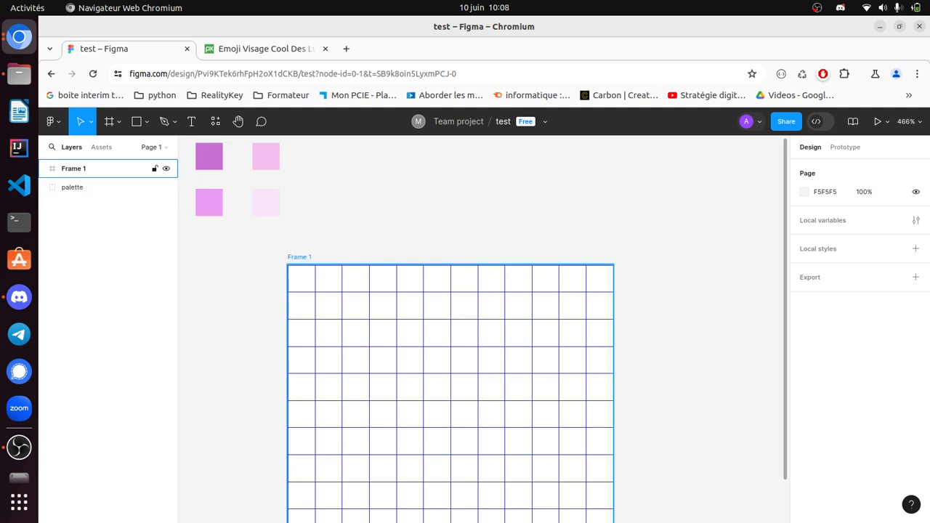
# - Paste the purple swatch into the frame twice, placing one copy at X 50, Y 100 and the other at X 40, Y 90
pyautogui.scroll(-2, 480, 327)
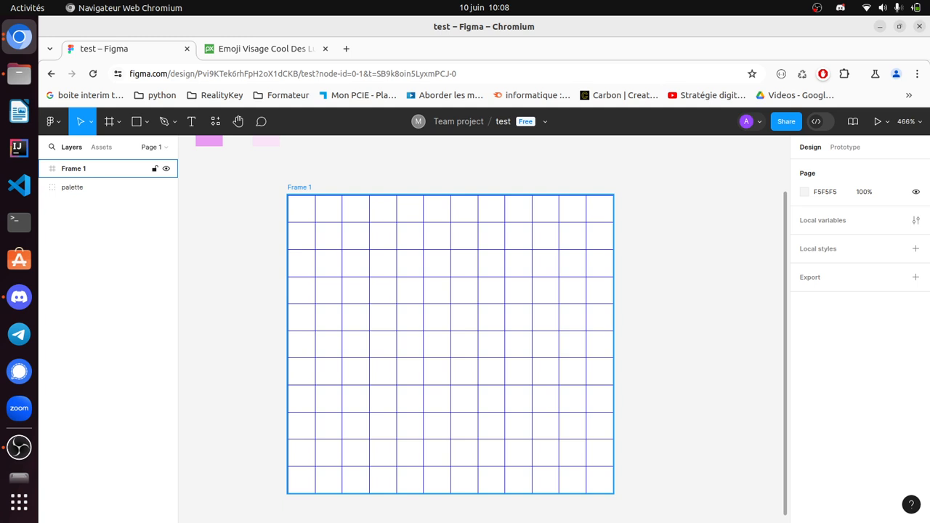
pyautogui.hotkey('ctrl', 'v')
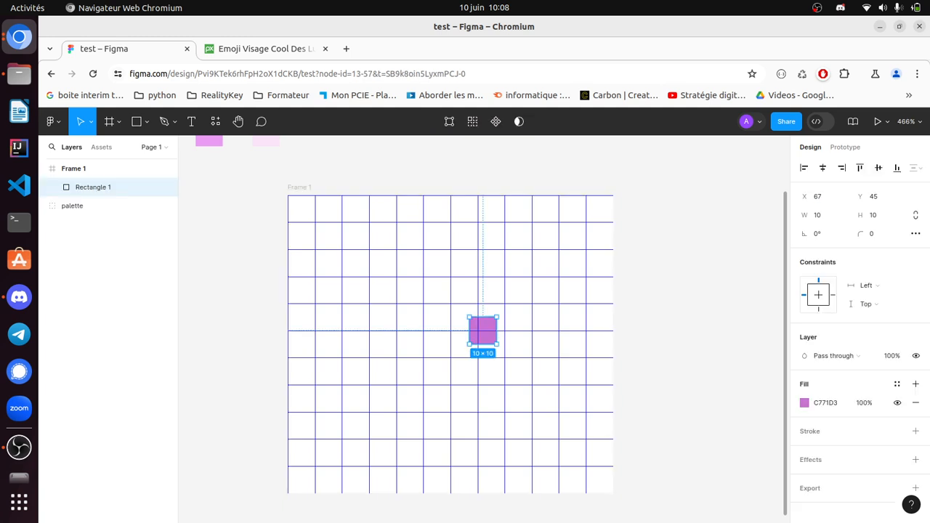
pyautogui.moveTo(483, 331); pyautogui.dragTo(437, 480)
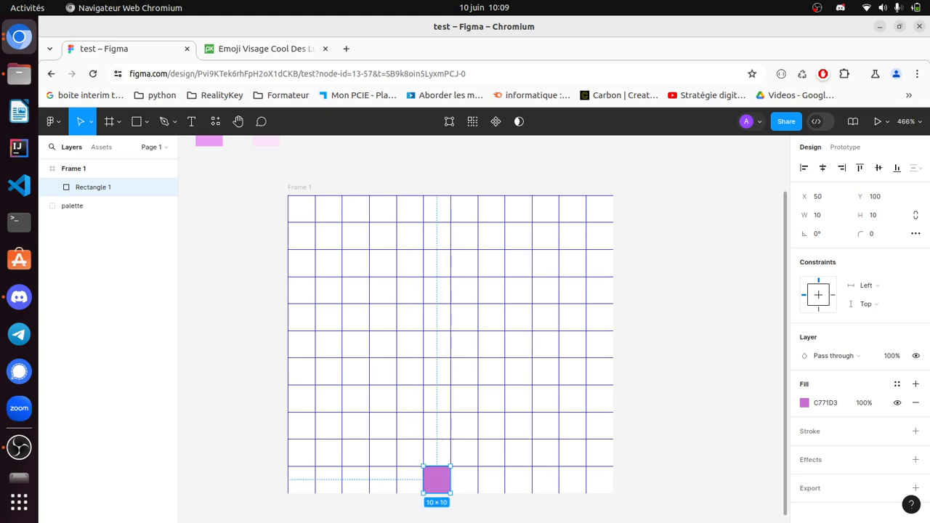
pyautogui.press('Escape')
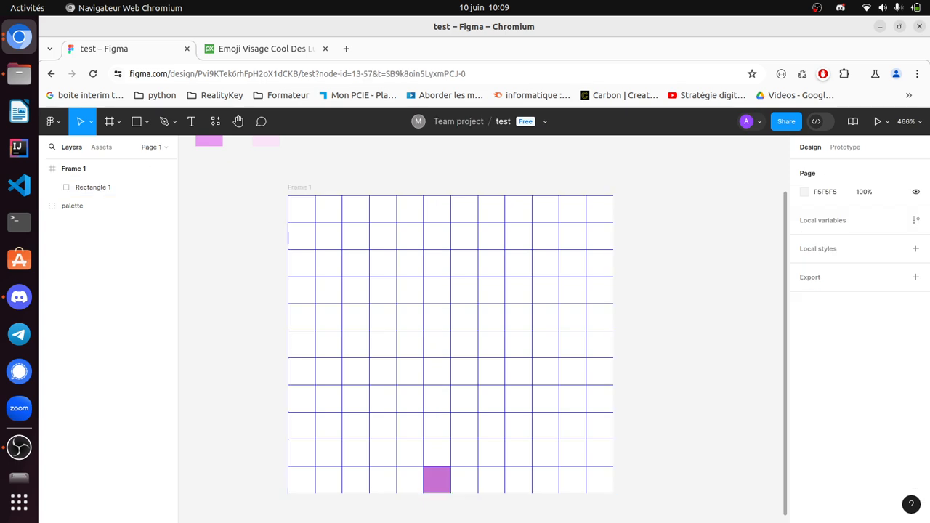
pyautogui.hotkey('ctrl', 'v')
pyautogui.moveTo(483, 330); pyautogui.dragTo(410, 453)
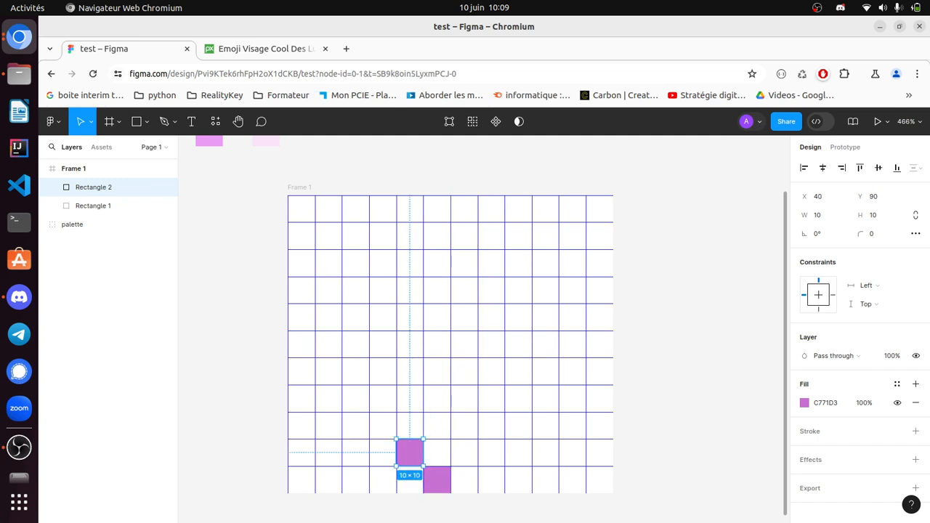
pyautogui.press('Escape')
pyautogui.press('Escape')
# - Paste two more purple squares, extending the diagonal by two grid cells up and to the left
pyautogui.hotkey('ctrl', 'v')
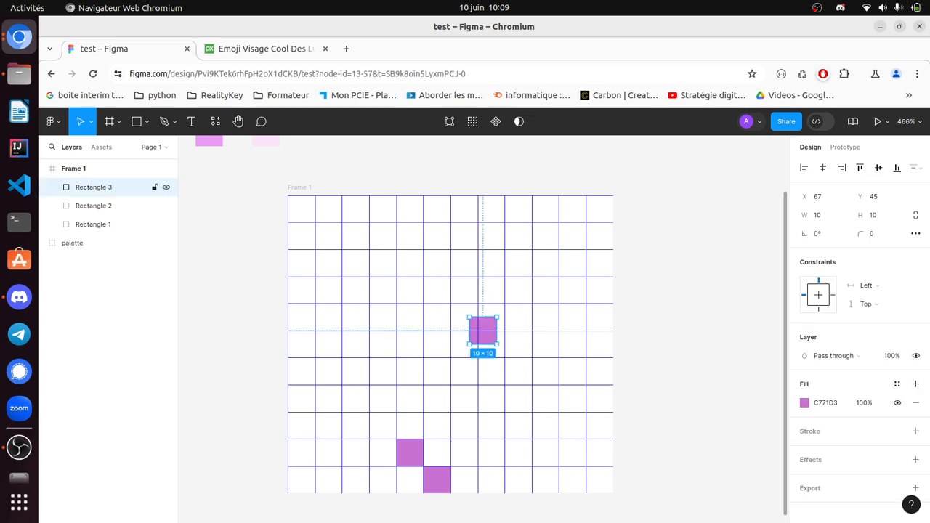
pyautogui.moveTo(464, 344); pyautogui.dragTo(383, 425)
pyautogui.press('Escape')
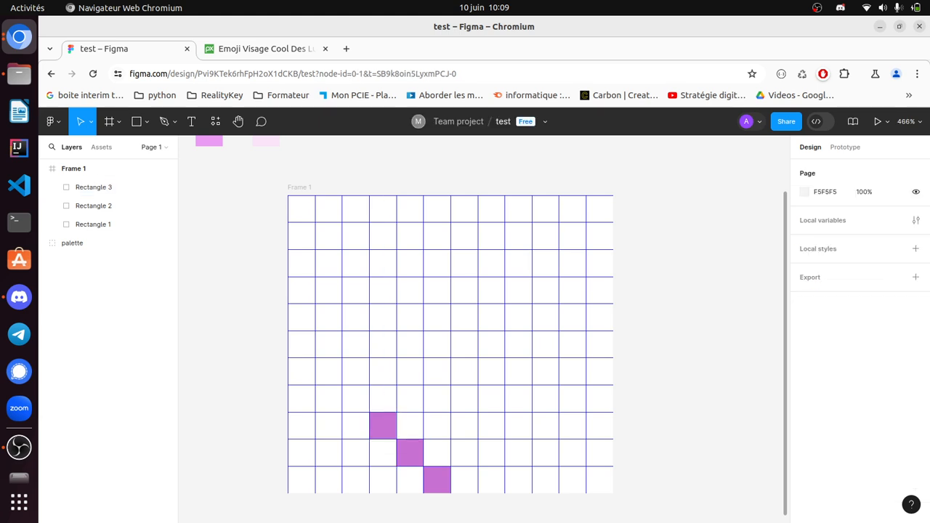
pyautogui.hotkey('ctrl', 'v')
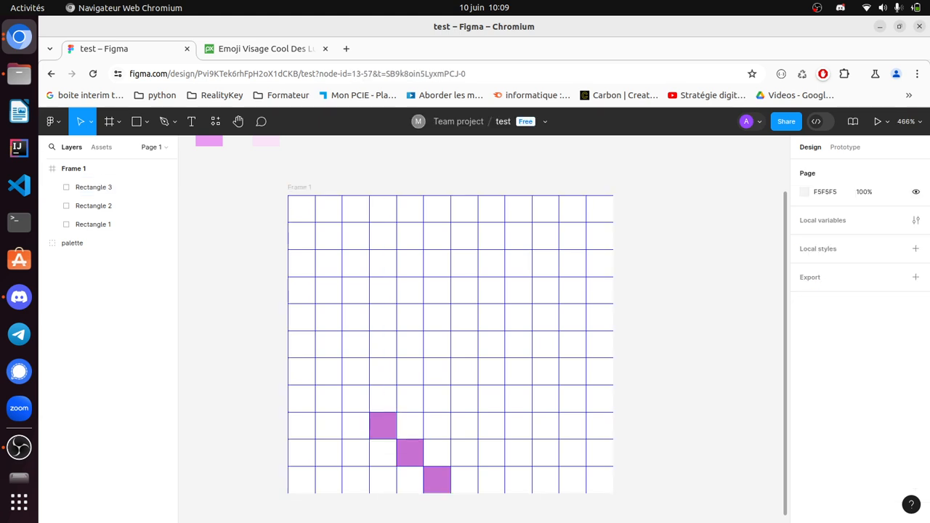
pyautogui.moveTo(483, 330); pyautogui.dragTo(355, 398)
pyautogui.press('Escape')
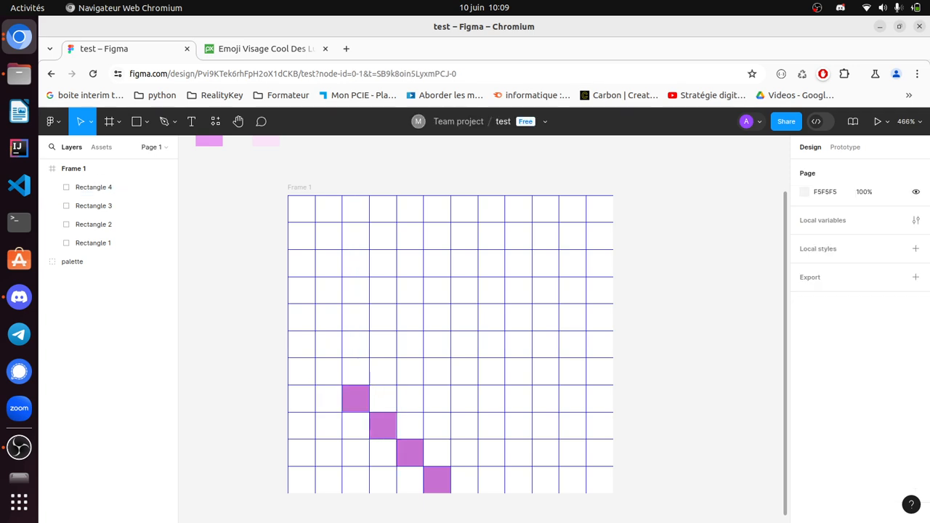
# - Continue the diagonal to the frame's left edge with two pasted purple squares at X 10, Y 60 and X 0, Y 50
pyautogui.hotkey('ctrl', 'v')
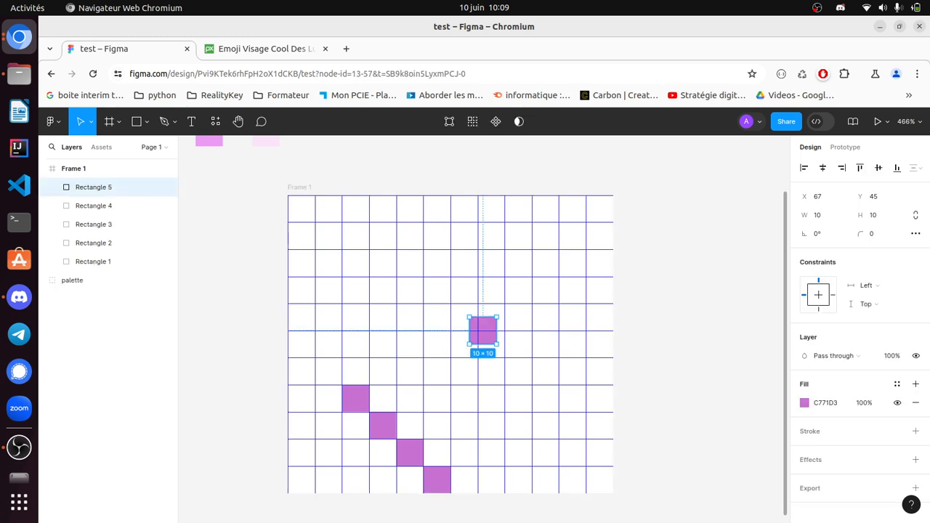
pyautogui.moveTo(484, 330); pyautogui.dragTo(328, 371)
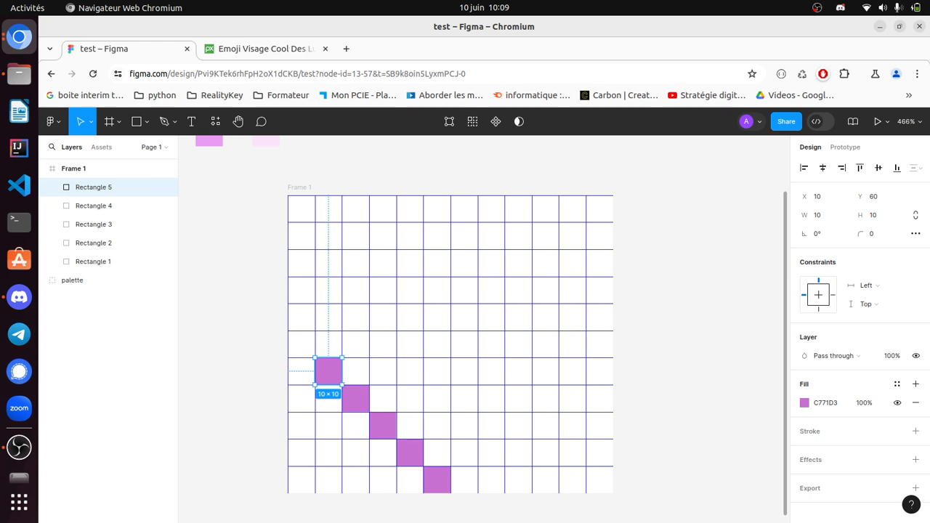
pyautogui.press('Escape')
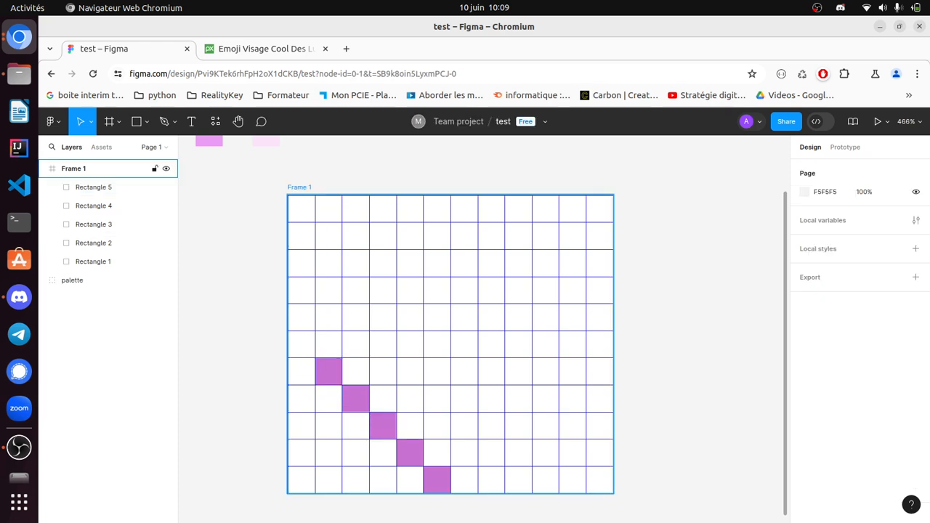
pyautogui.hotkey('ctrl', 'v')
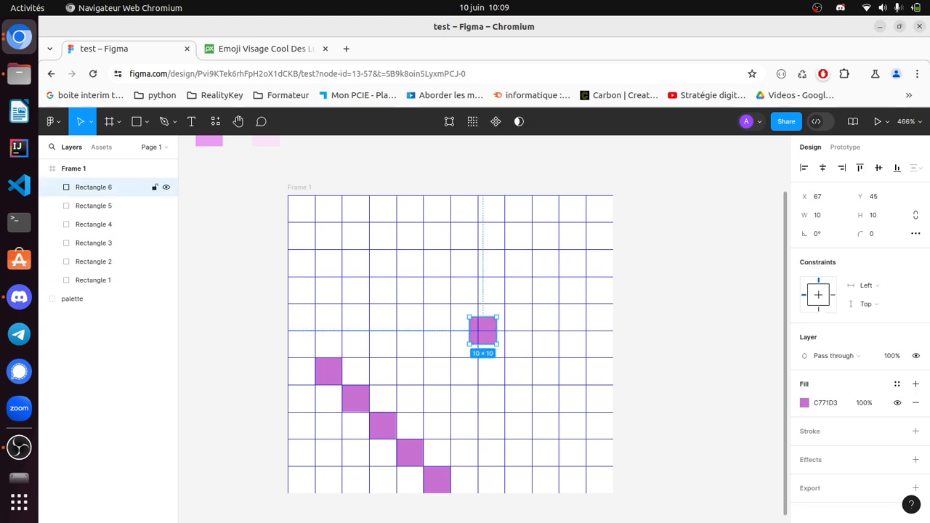
pyautogui.moveTo(481, 327); pyautogui.dragTo(302, 344)
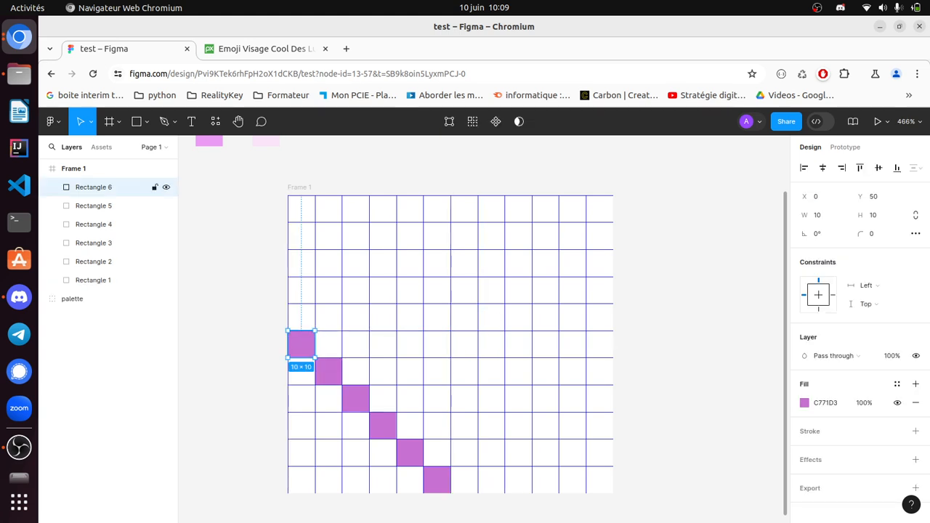
pyautogui.press('Escape')
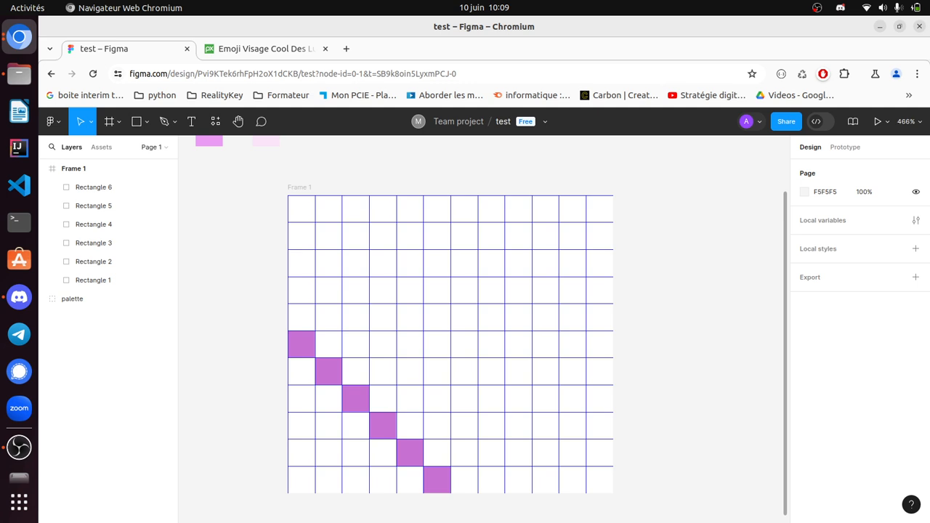
# - Paste three purple squares up the frame's left edge, at X 0 and Y 40, Y 30 and Y 20
pyautogui.hotkey('ctrl', 'v')
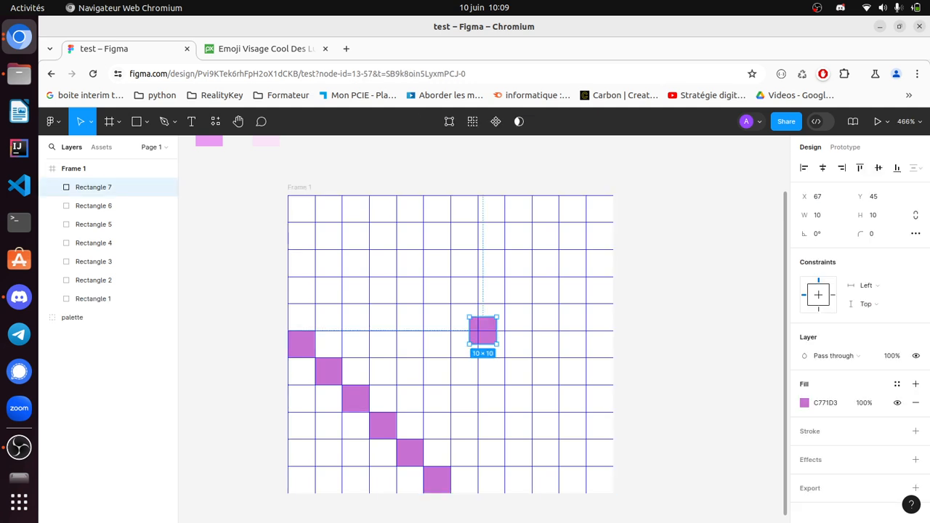
pyautogui.moveTo(482, 330); pyautogui.dragTo(301, 318)
pyautogui.press('Escape')
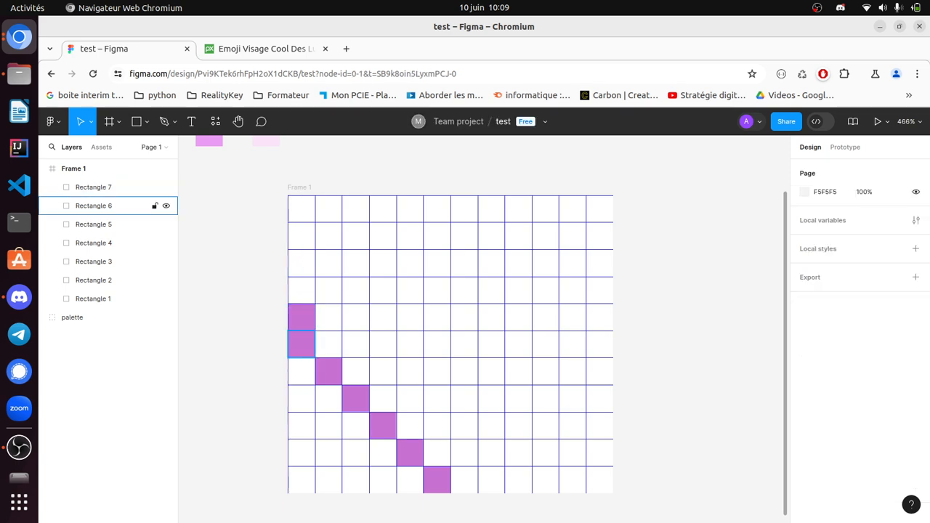
pyautogui.hotkey('ctrl', 'v')
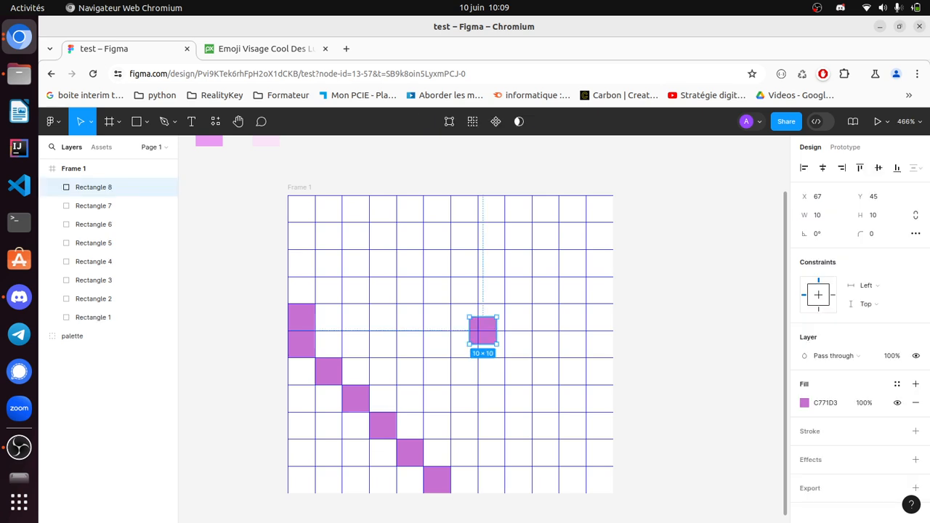
pyautogui.moveTo(482, 331); pyautogui.dragTo(301, 290)
pyautogui.press('Escape')
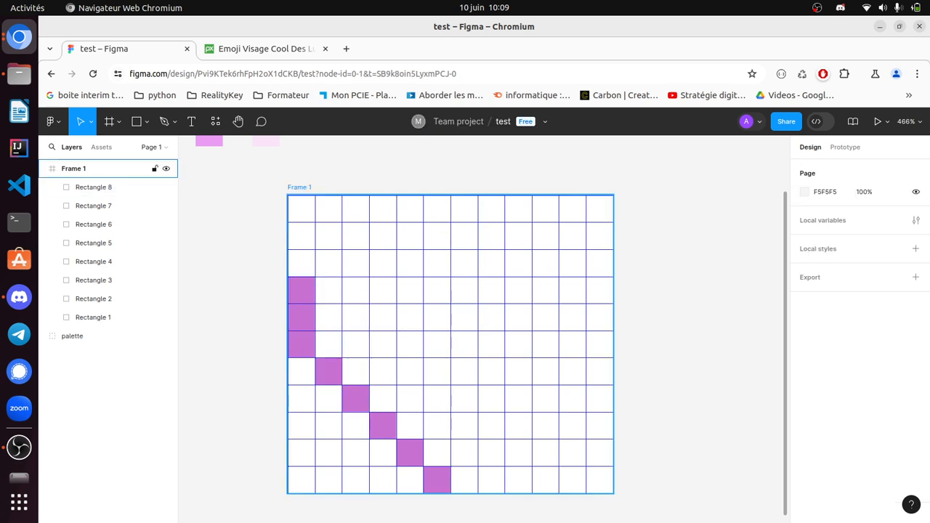
pyautogui.hotkey('ctrl', 'v')
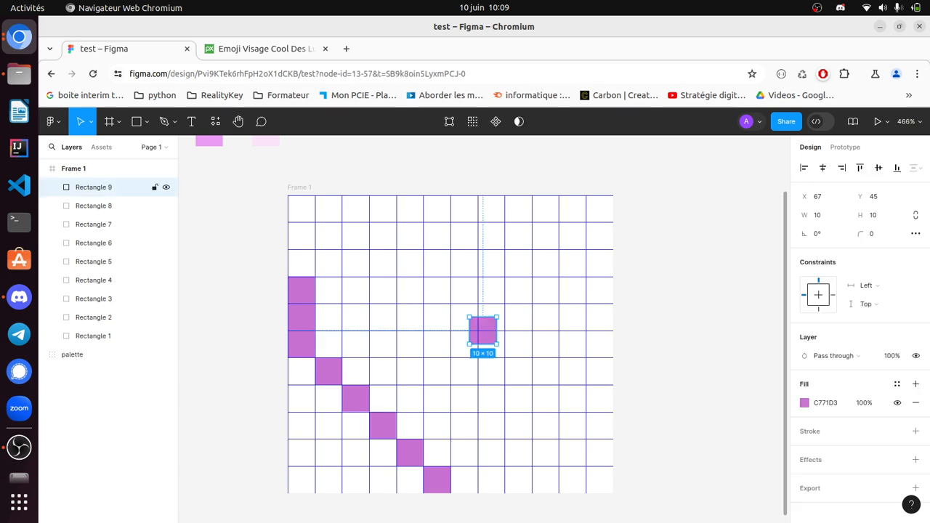
pyautogui.moveTo(482, 330); pyautogui.dragTo(301, 262)
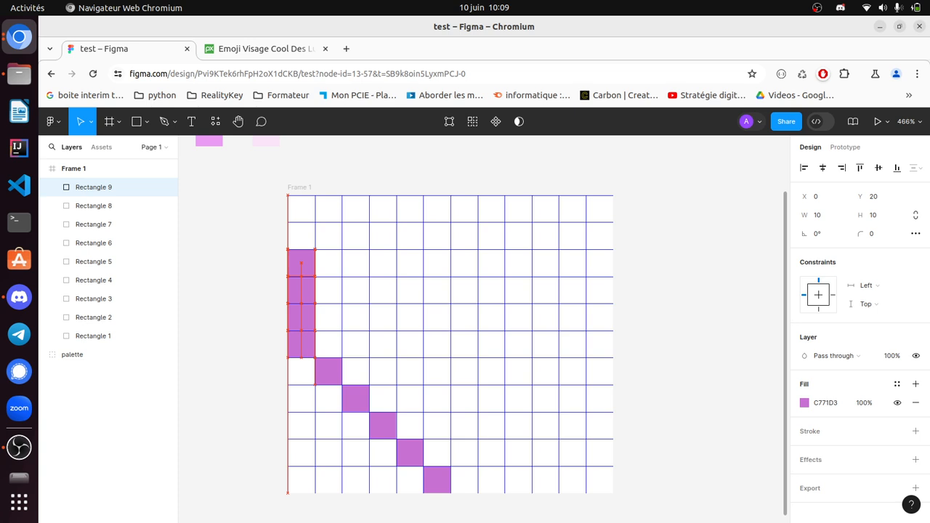
pyautogui.press('Escape')
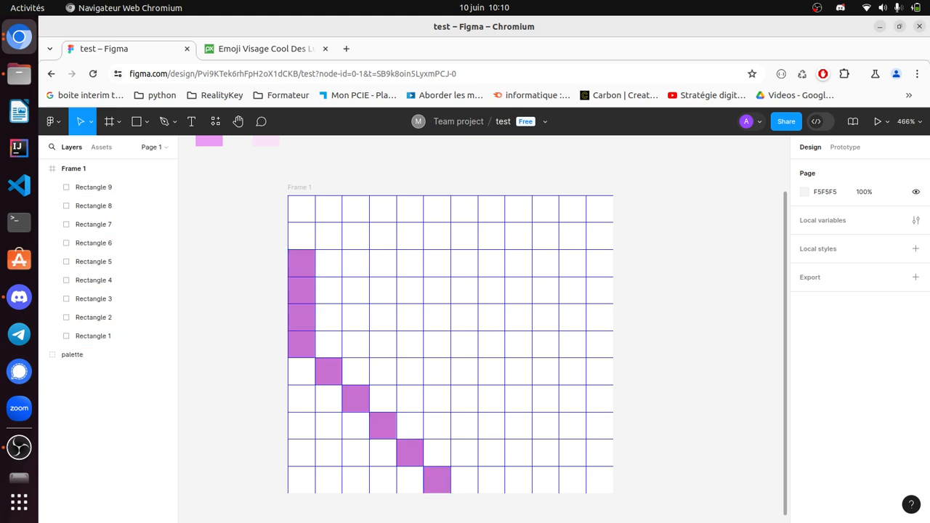
# - Paste two purple squares rising diagonally to the frame's upper edge, at X 10, Y 10 and X 20, Y 0
pyautogui.hotkey('ctrl', 'v')
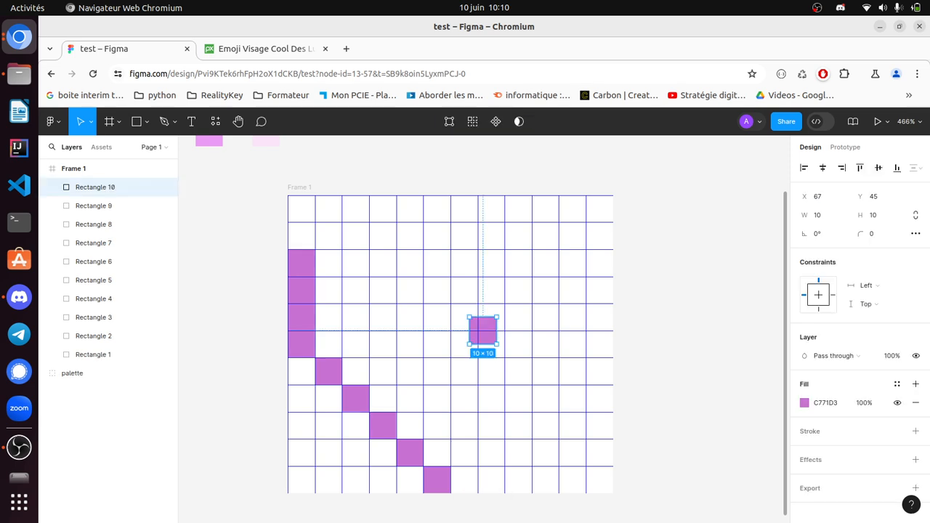
pyautogui.moveTo(483, 331); pyautogui.dragTo(328, 235)
pyautogui.press('Escape')
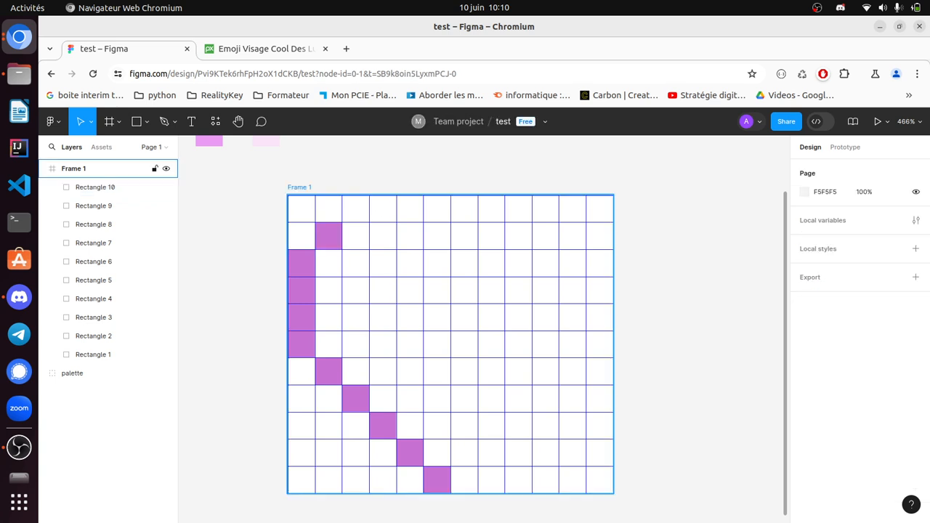
pyautogui.hotkey('ctrl', 'v')
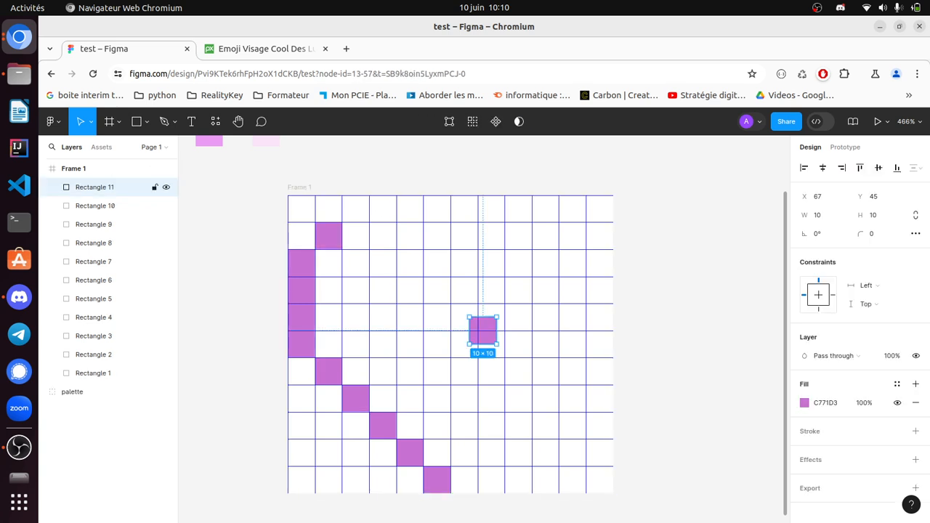
pyautogui.moveTo(483, 330); pyautogui.dragTo(355, 209)
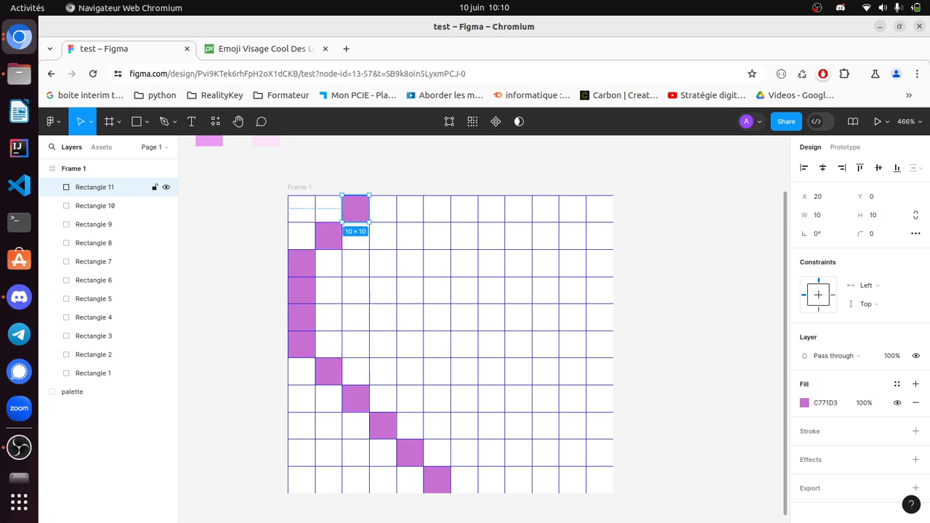
pyautogui.press('Escape')
# - Finish the half outline with three pasted purple squares at X 30, Y 0, X 40, Y 0 and X 50, Y 10
pyautogui.hotkey('ctrl', 'v')
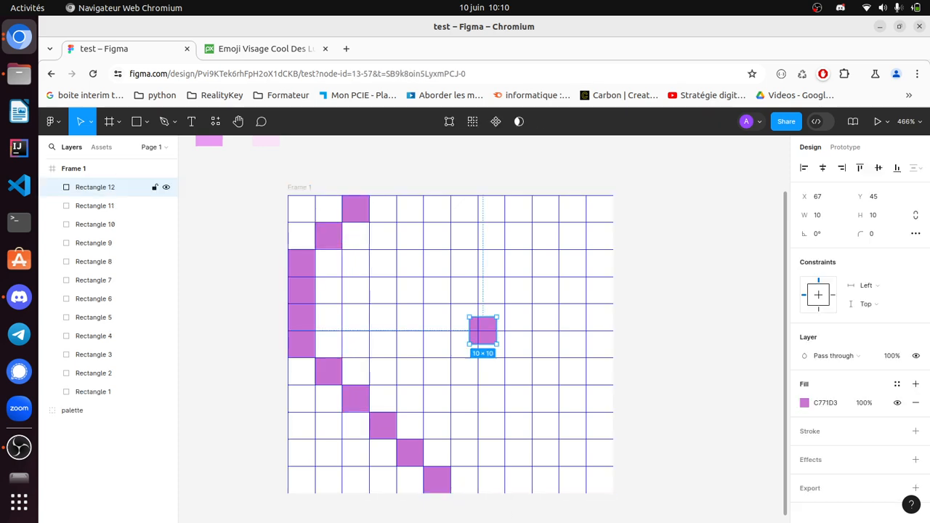
pyautogui.moveTo(482, 331); pyautogui.dragTo(383, 209)
pyautogui.press('Escape')
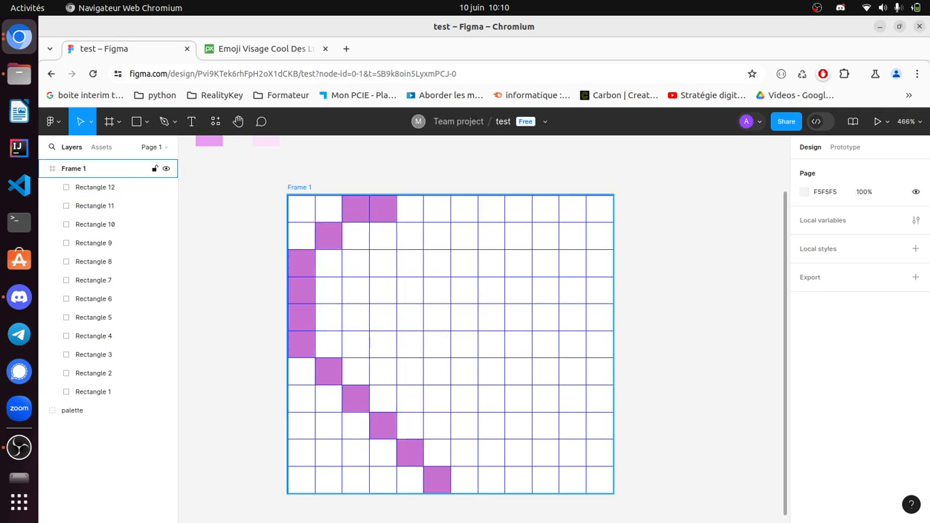
pyautogui.hotkey('ctrl', 'v')
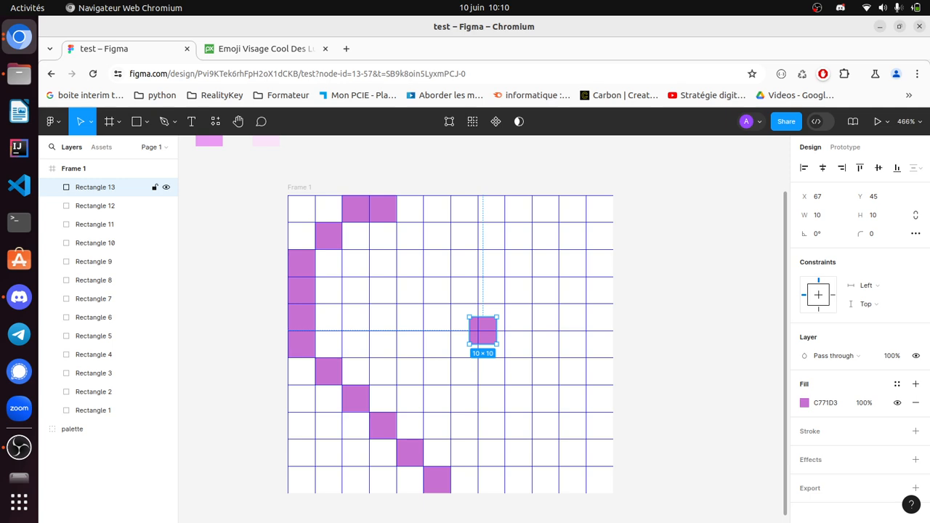
pyautogui.moveTo(482, 329); pyautogui.dragTo(410, 209)
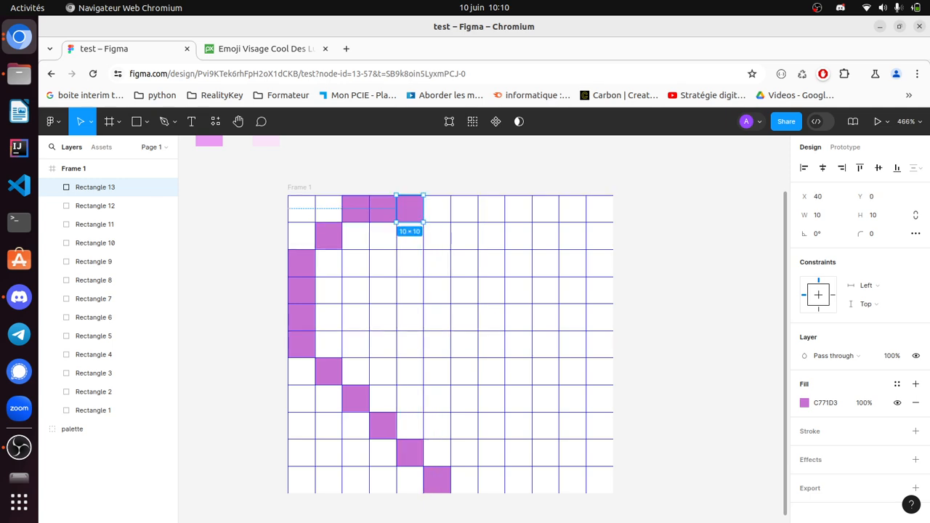
pyautogui.press('Escape')
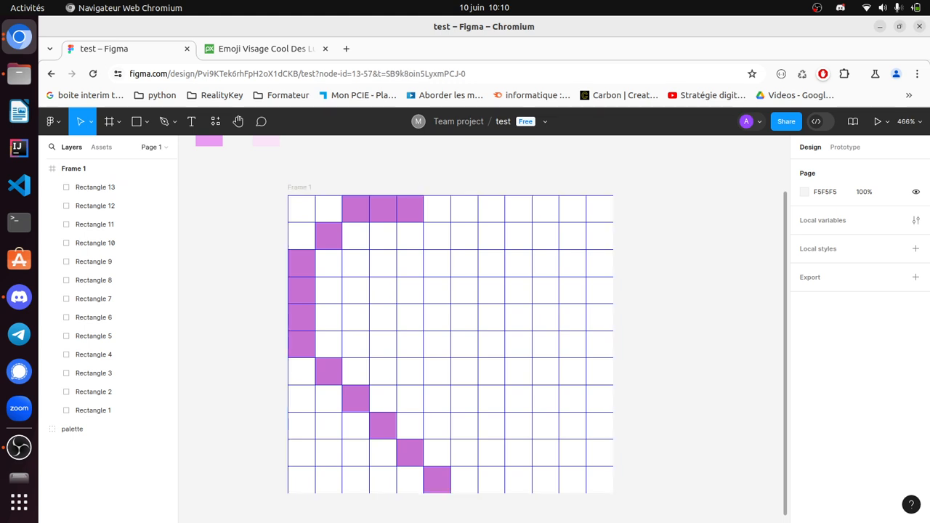
pyautogui.hotkey('ctrl', 'v')
pyautogui.moveTo(482, 325); pyautogui.dragTo(436, 235)
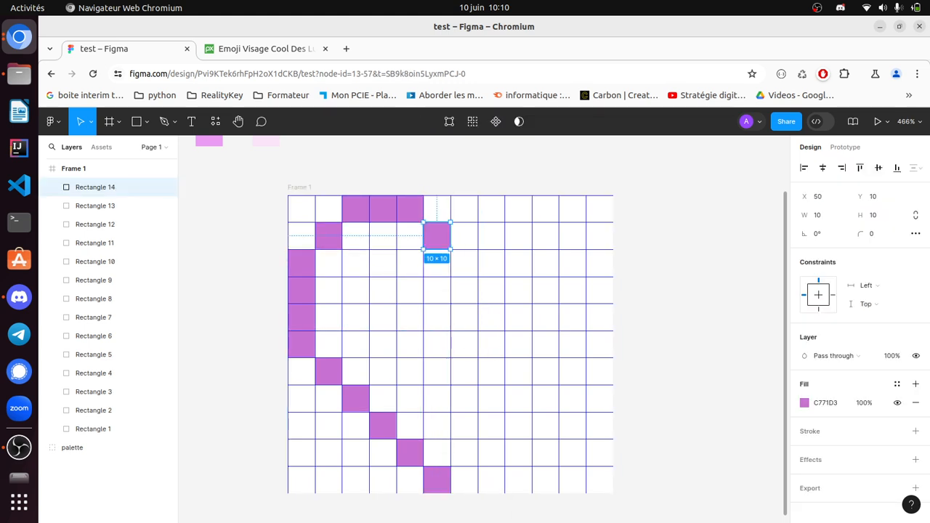
pyautogui.press('Escape')
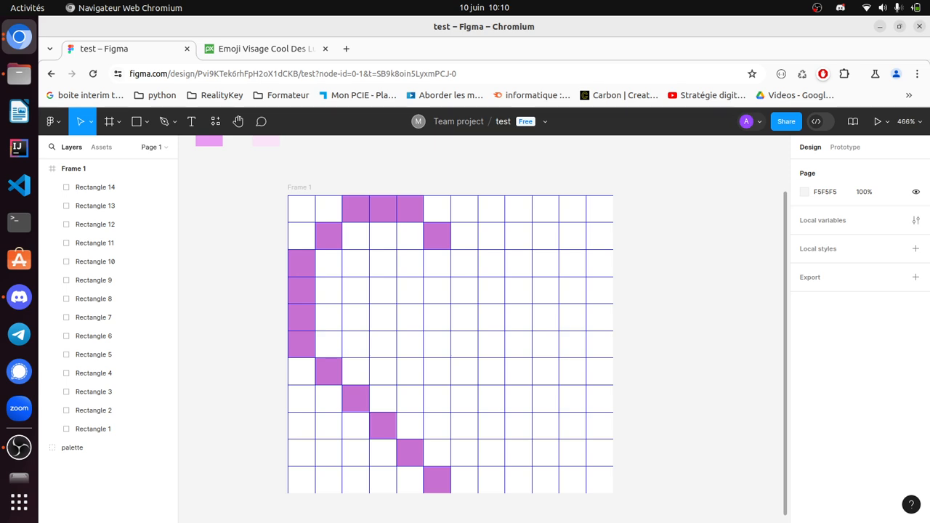
# - Group all the purple outline squares and place a duplicate of the group at X 50, Y 0
pyautogui.moveTo(297, 204); pyautogui.dragTo(500, 483)
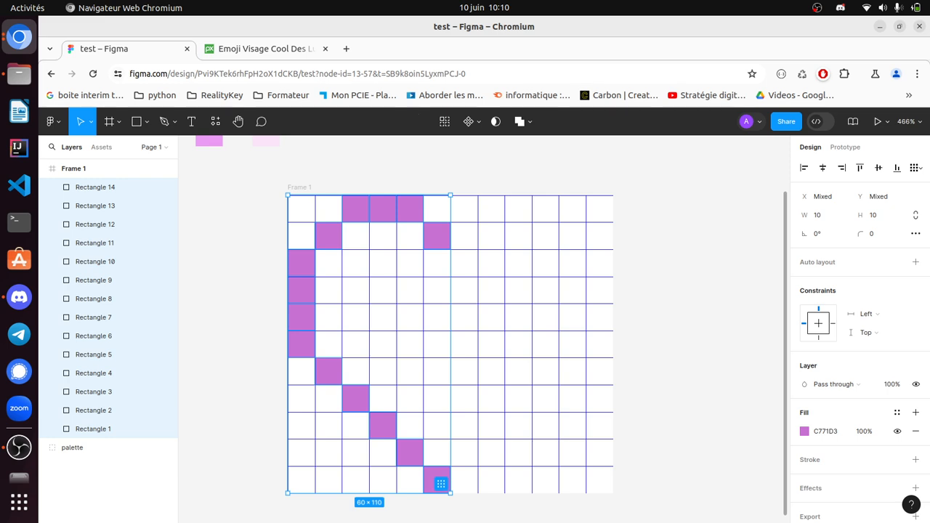
pyautogui.hotkey('ctrl', 'g')
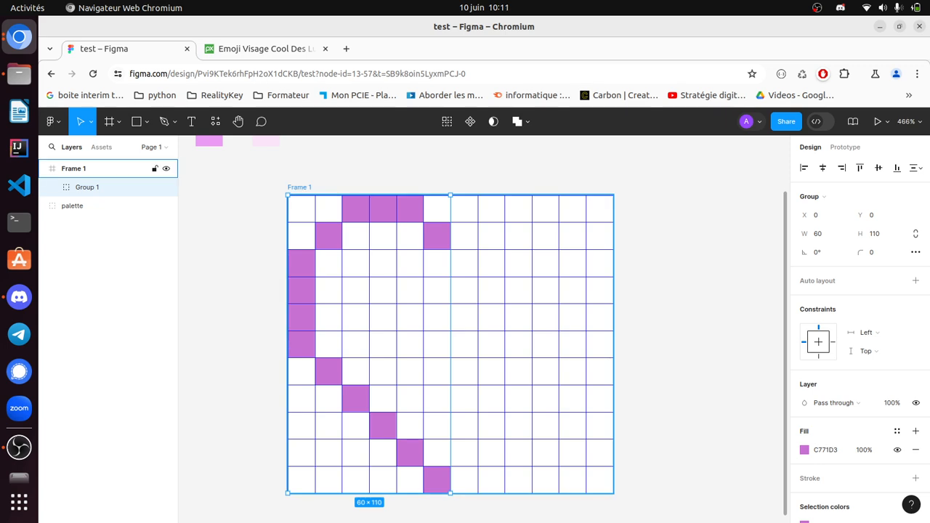
pyautogui.hotkey('ctrl', 'd')
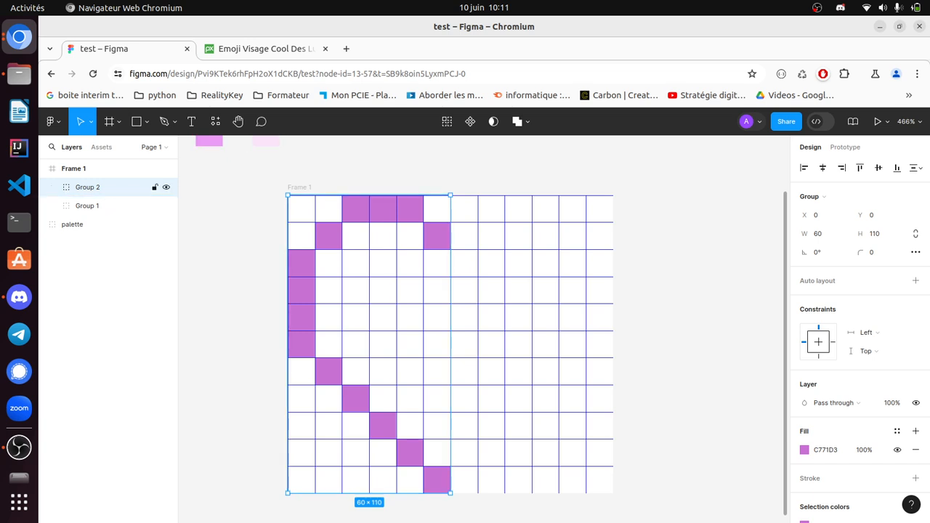
pyautogui.moveTo(301, 303); pyautogui.dragTo(437, 303)
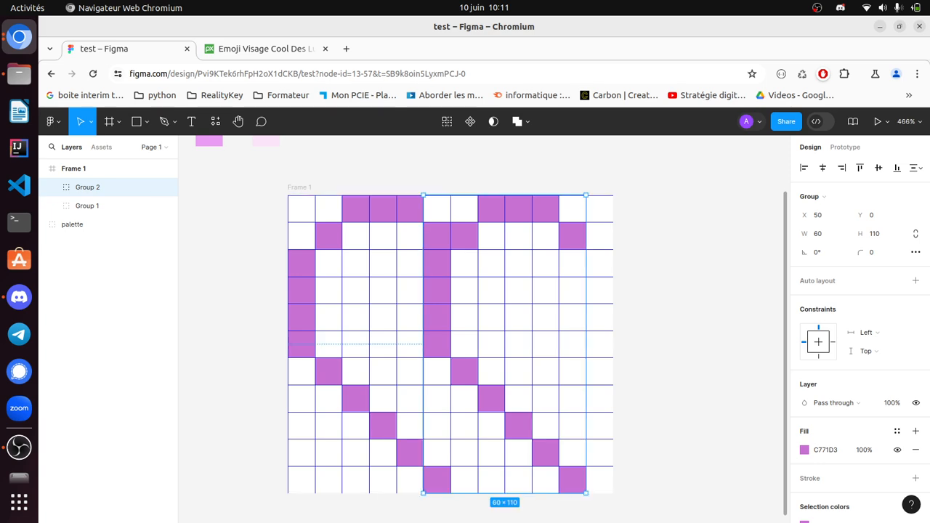
# - Flip the duplicated group horizontally and shift it one grid cell right, flush with the frame's right edge
pyautogui.rightClick(505, 144)
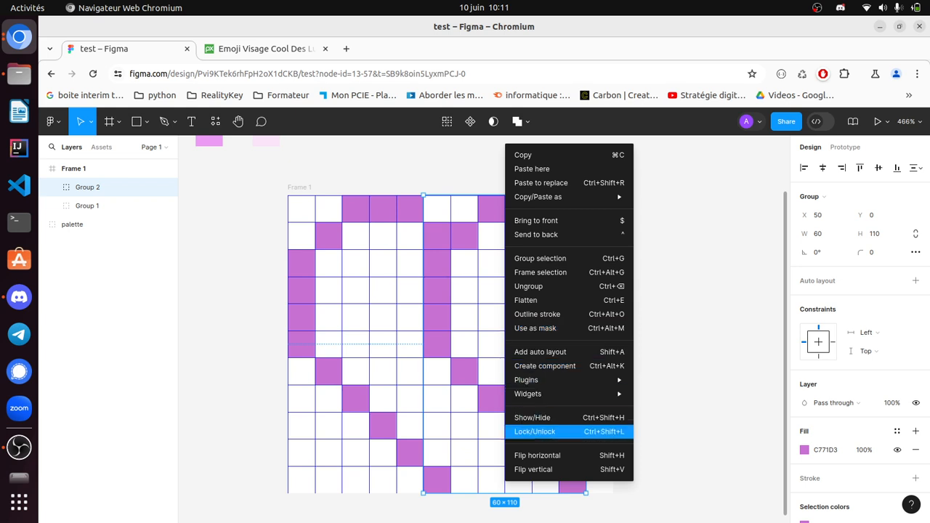
pyautogui.click(538, 455)
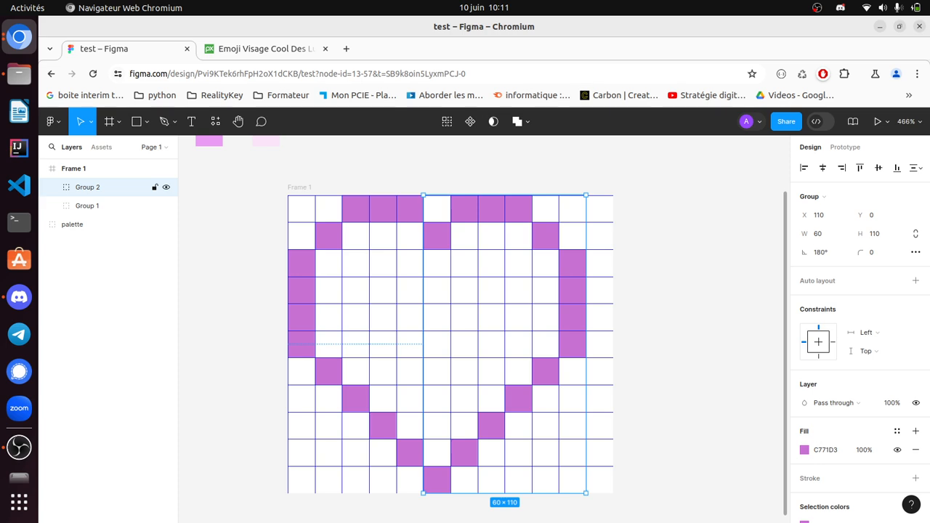
pyautogui.moveTo(504, 343); pyautogui.dragTo(531, 344)
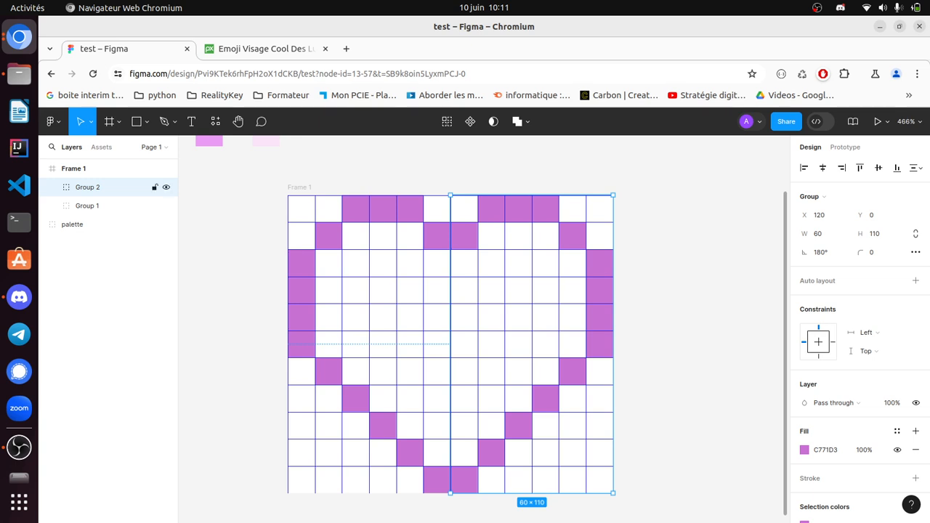
pyautogui.press('Escape')
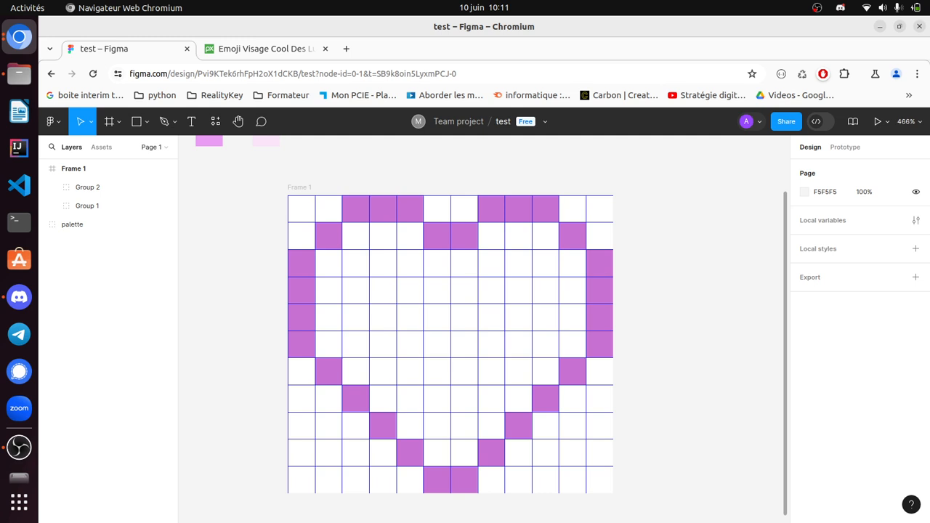
# - Select the light pink swatch, F5C0EF, inside the palette group and clear the selection
pyautogui.scroll(2, 451, 327)
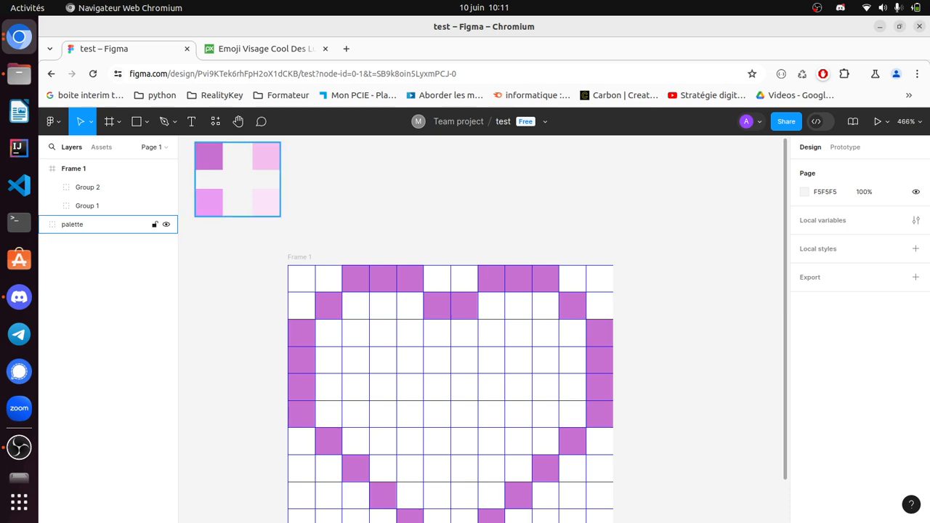
pyautogui.doubleClick(266, 156)
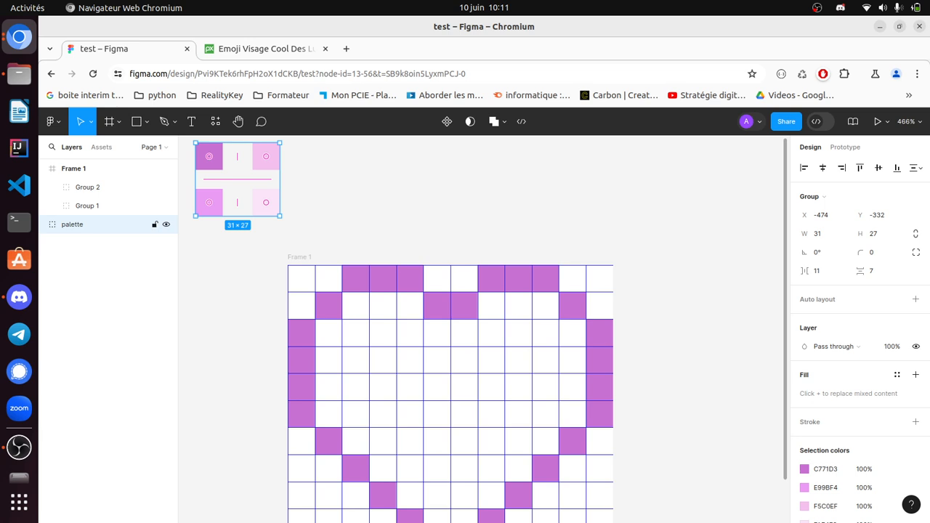
pyautogui.click(825, 327)
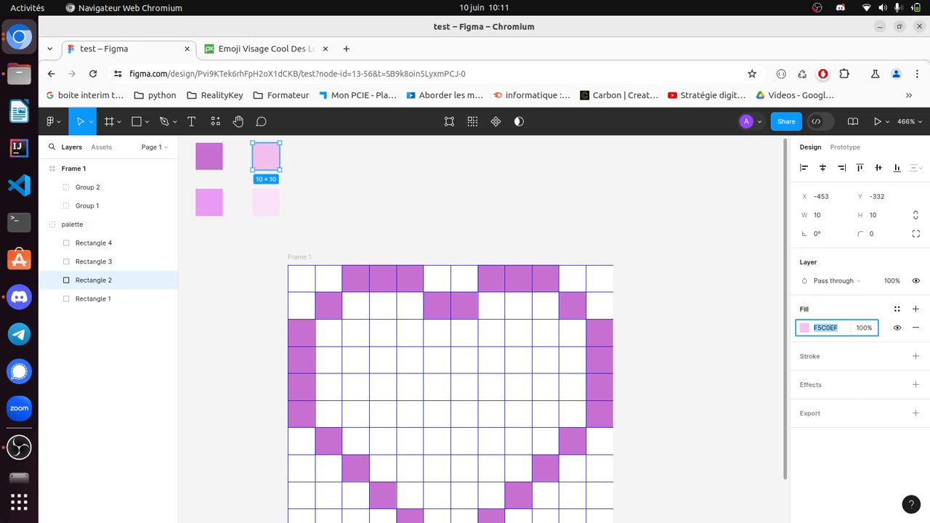
pyautogui.press('Escape')
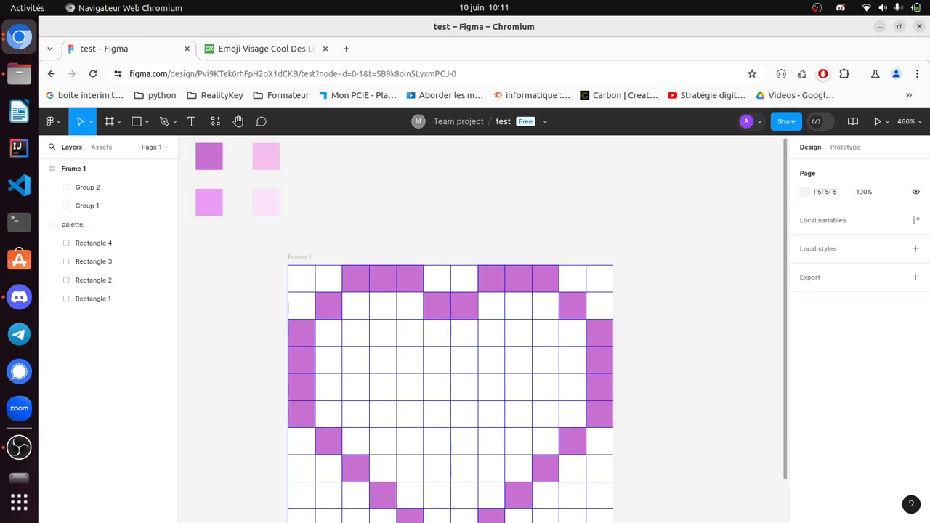
pyautogui.click(266, 156)
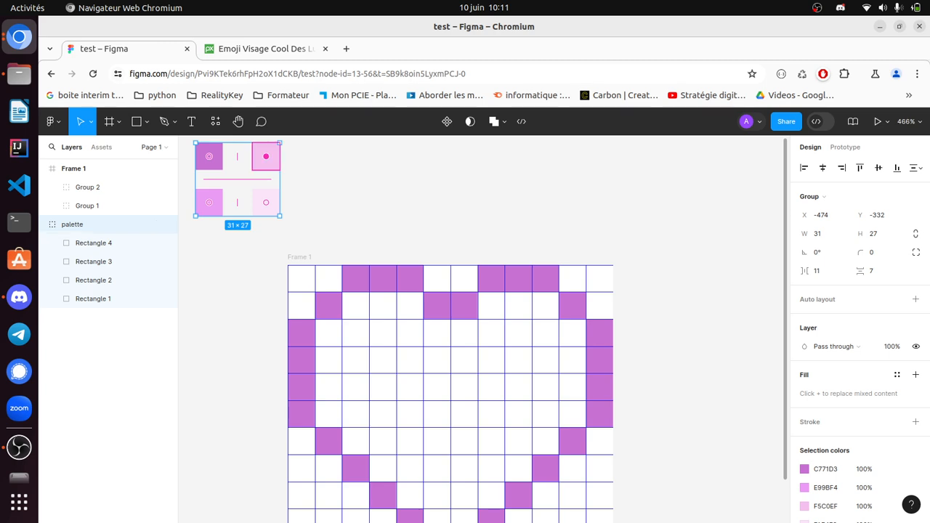
pyautogui.press('Escape')
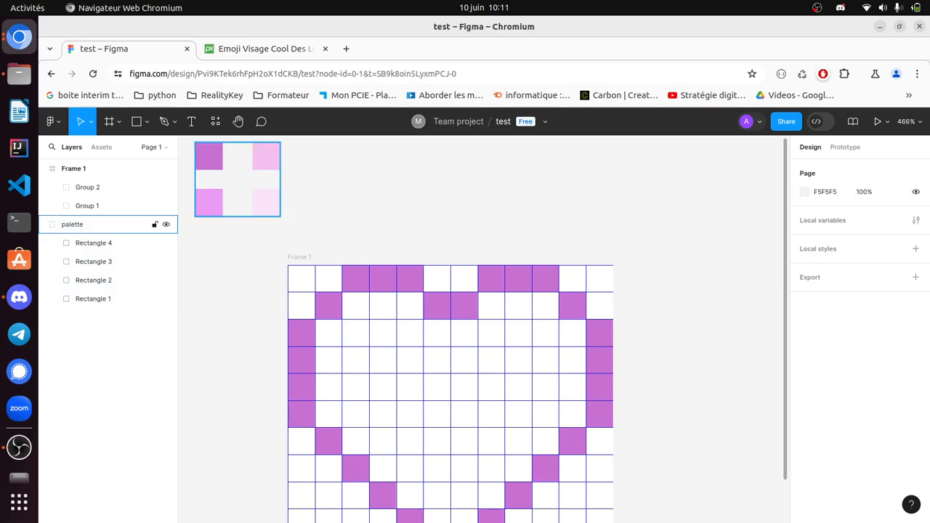
pyautogui.click(209, 156)
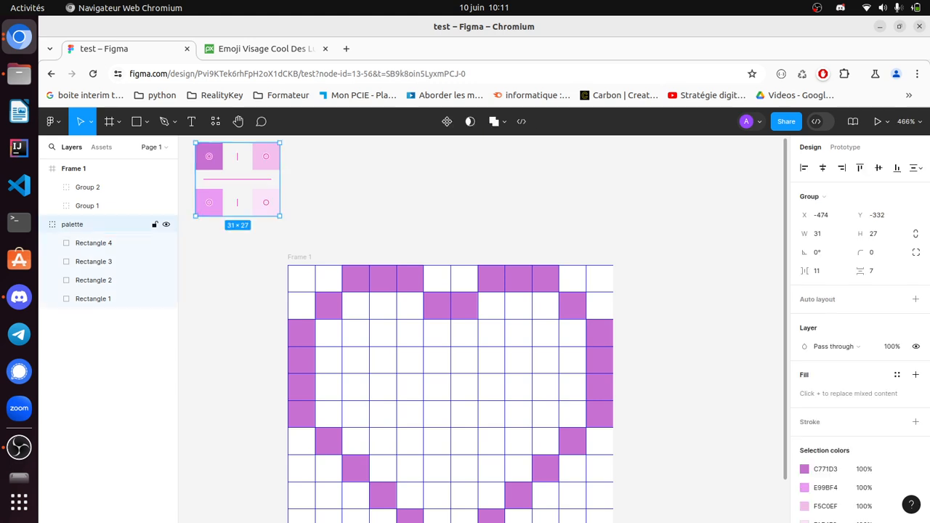
pyautogui.doubleClick(266, 156)
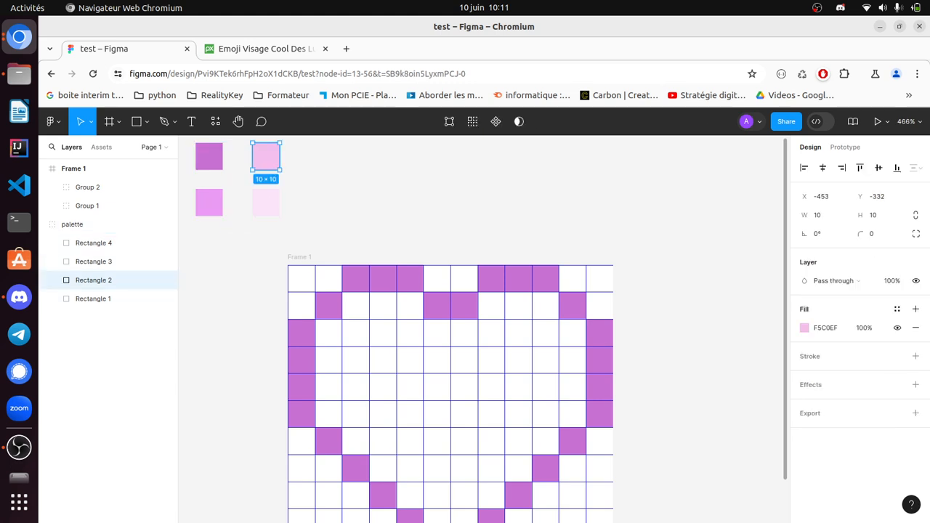
pyautogui.press('Escape')
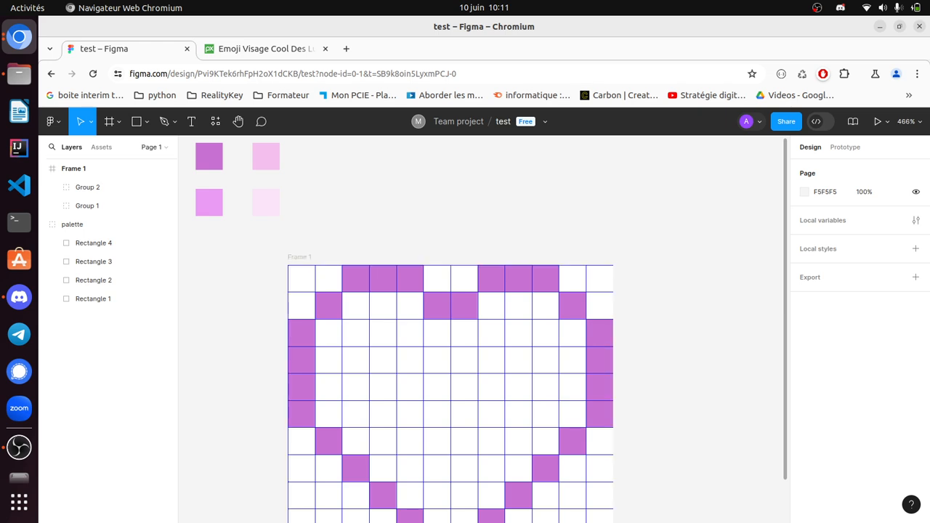
# - Paste the light pink F5C0EF square and place it inside the heart's left lobe at X 20, Y 10
pyautogui.hotkey('ctrl', 'v')
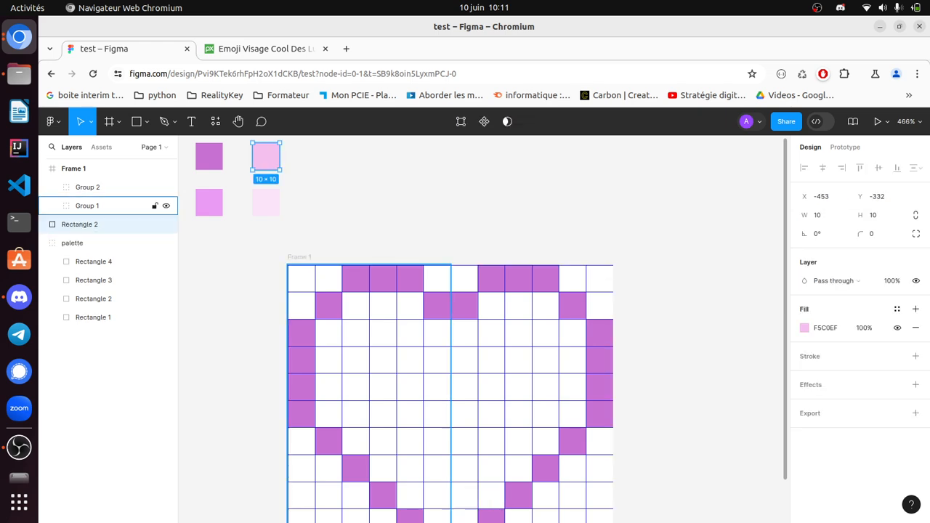
pyautogui.scroll(-3, 369, 291)
pyautogui.scroll(3, 369, 290)
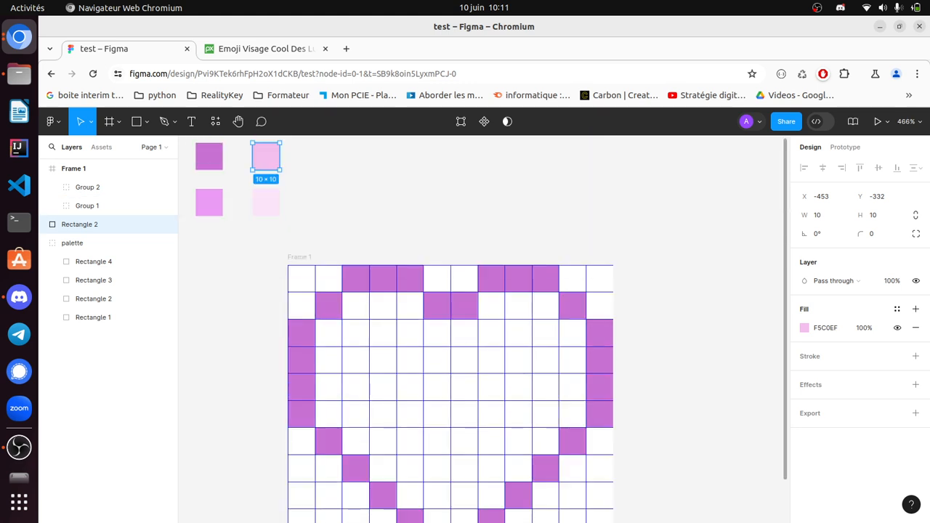
pyautogui.moveTo(266, 156); pyautogui.dragTo(355, 305)
pyautogui.press('Escape')
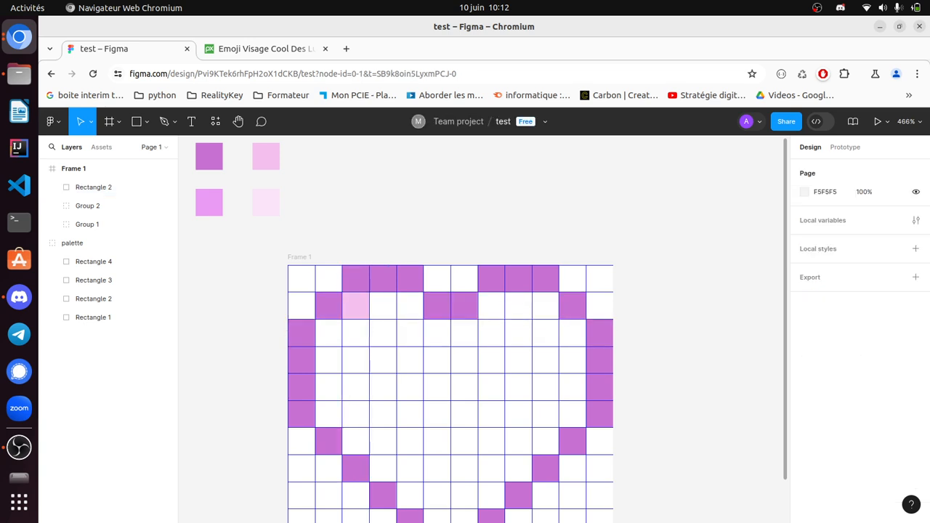
# - Place two more copies of the light pink square beside it at X 30, Y 10 and X 40, Y 10
pyautogui.click(355, 305)
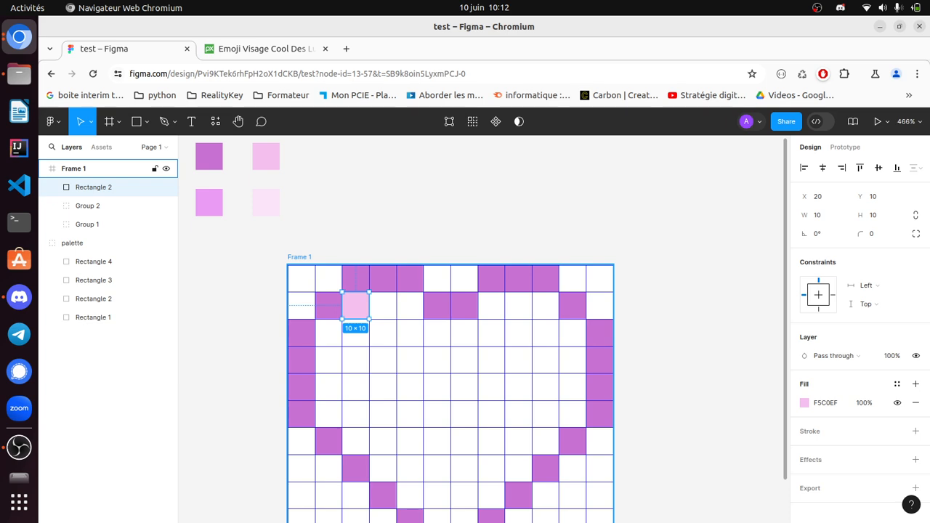
pyautogui.press('Escape')
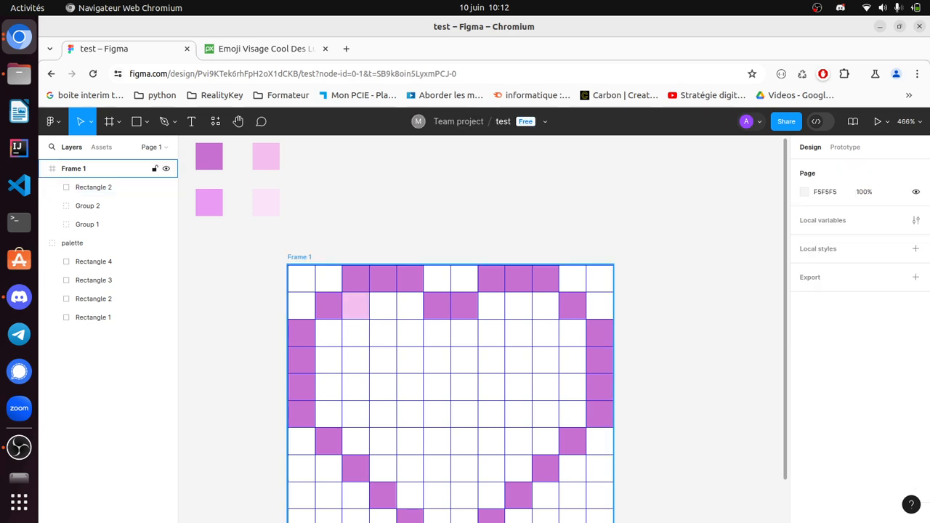
pyautogui.hotkey('ctrl', 'v')
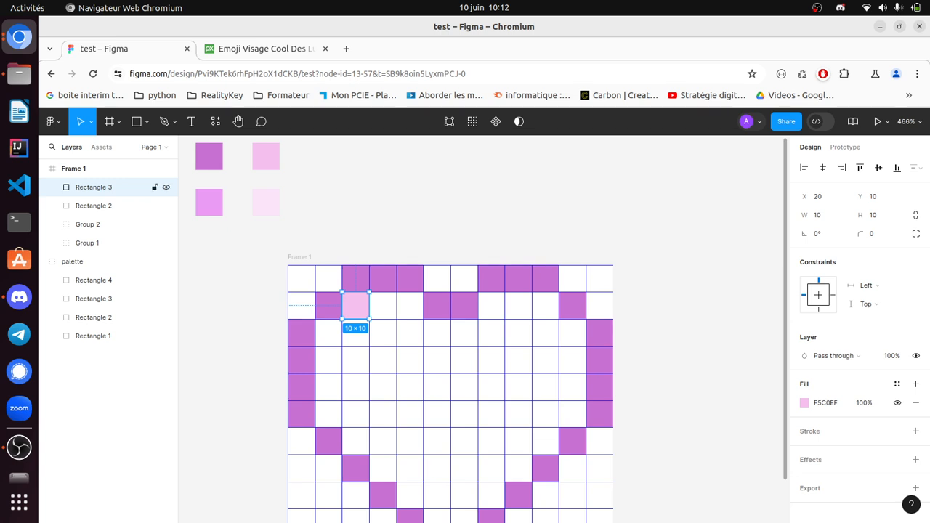
pyautogui.moveTo(356, 305); pyautogui.dragTo(382, 305)
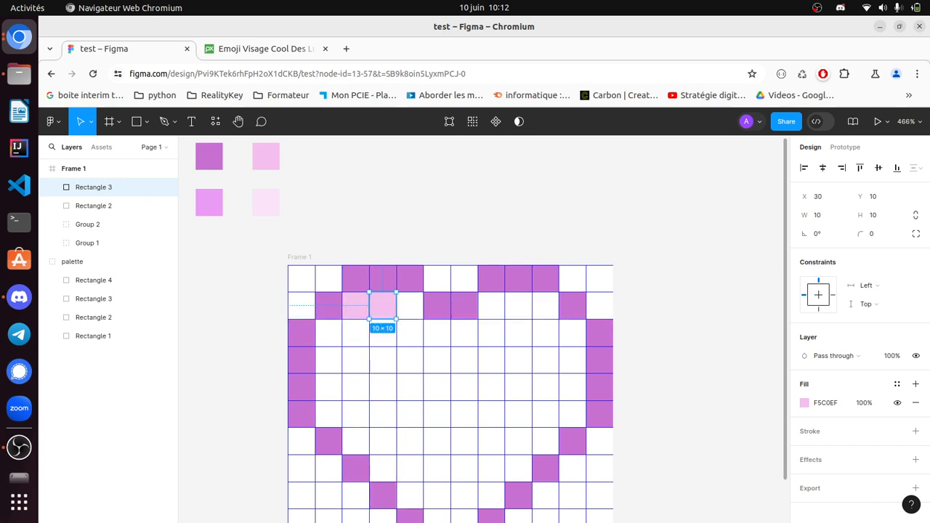
pyautogui.press('Escape')
pyautogui.hotkey('ctrl', 'v')
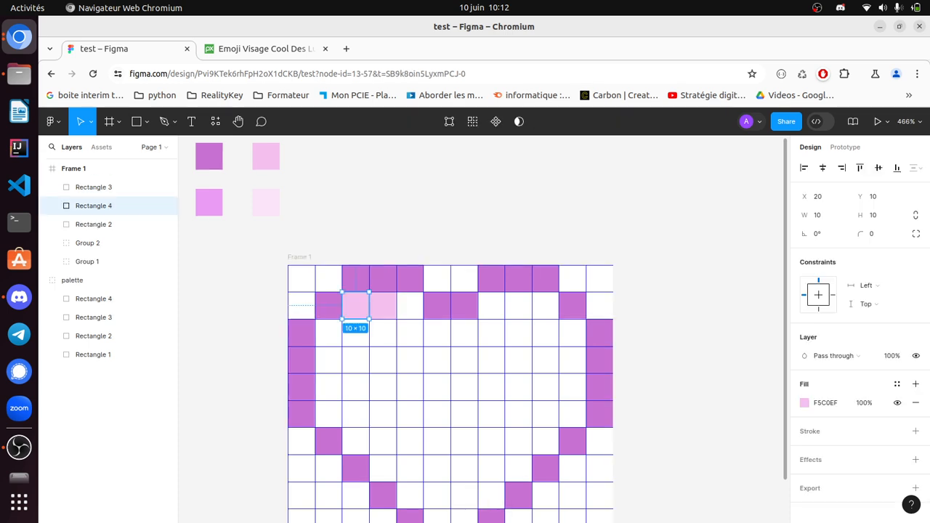
pyautogui.moveTo(355, 305); pyautogui.dragTo(410, 305)
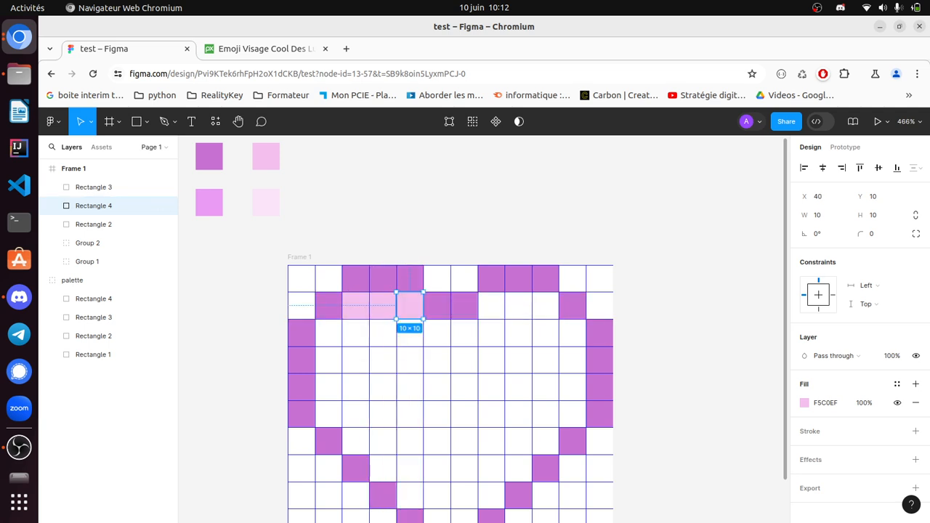
pyautogui.press('Escape')
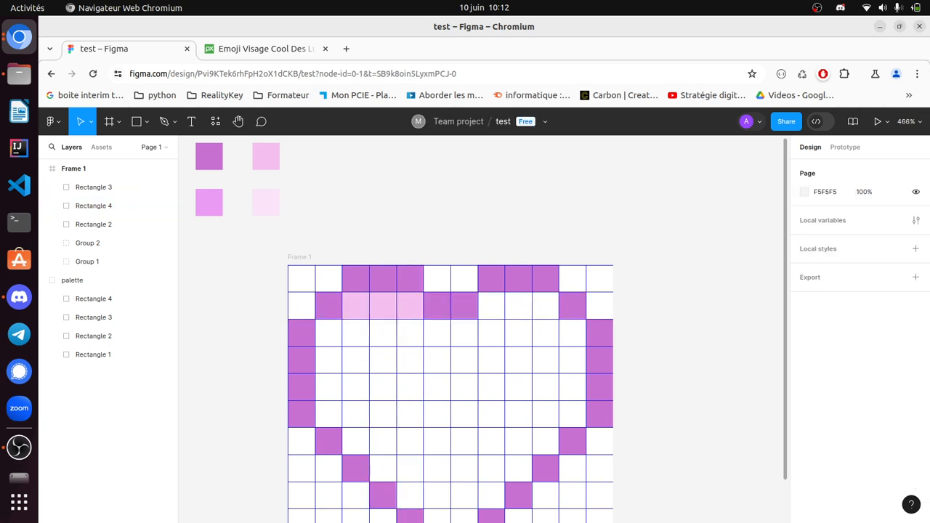
# - Copy the three light pink squares together and place the duplicate strip in the right lobe's matching cells at Y 10
pyautogui.moveTo(414, 347); pyautogui.dragTo(356, 311)
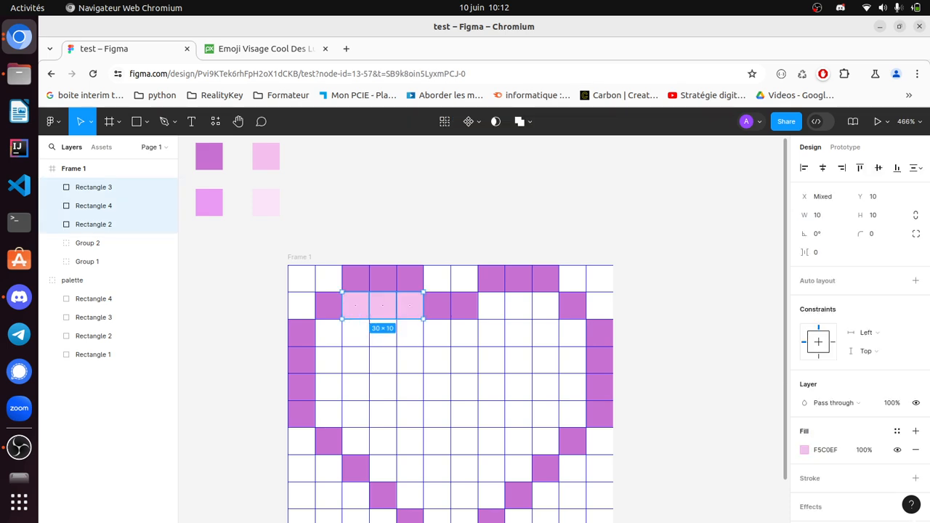
pyautogui.press('Escape')
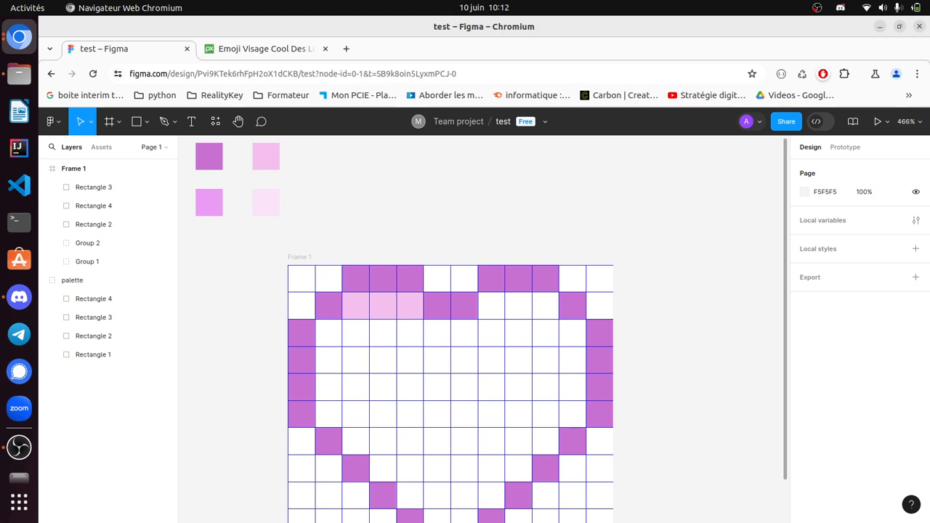
pyautogui.hotkey('ctrl', 'v')
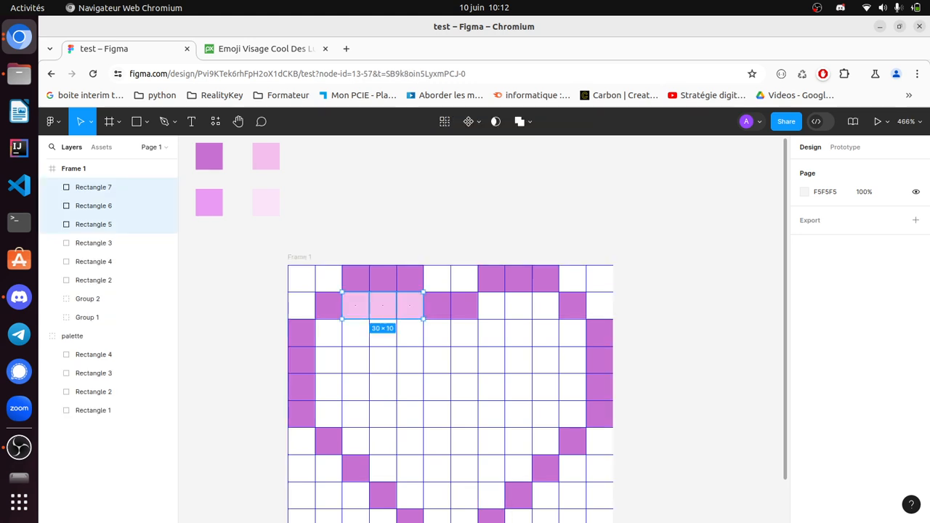
pyautogui.moveTo(382, 305); pyautogui.dragTo(518, 305)
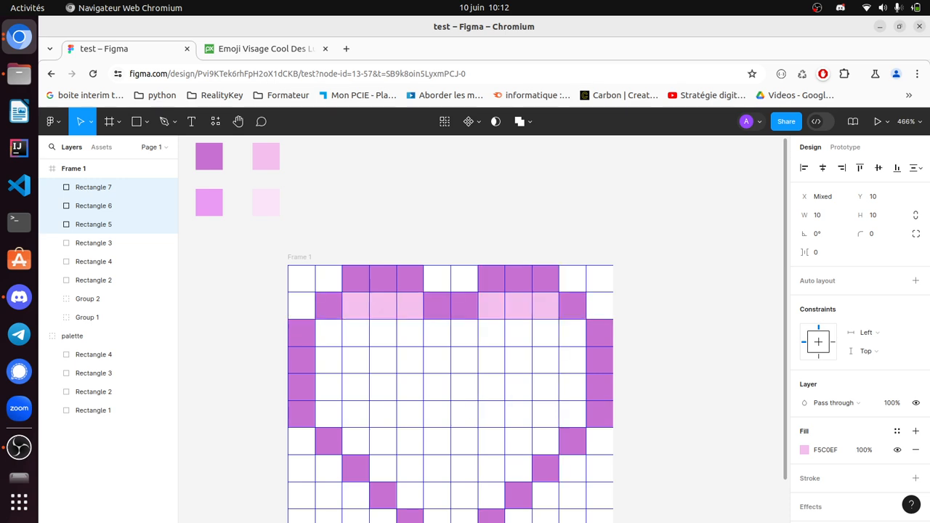
pyautogui.press('Escape')
# - Paste the three-square light pink strip three times side by side along Y 20, starting against the left outline
pyautogui.hotkey('ctrl', 'v')
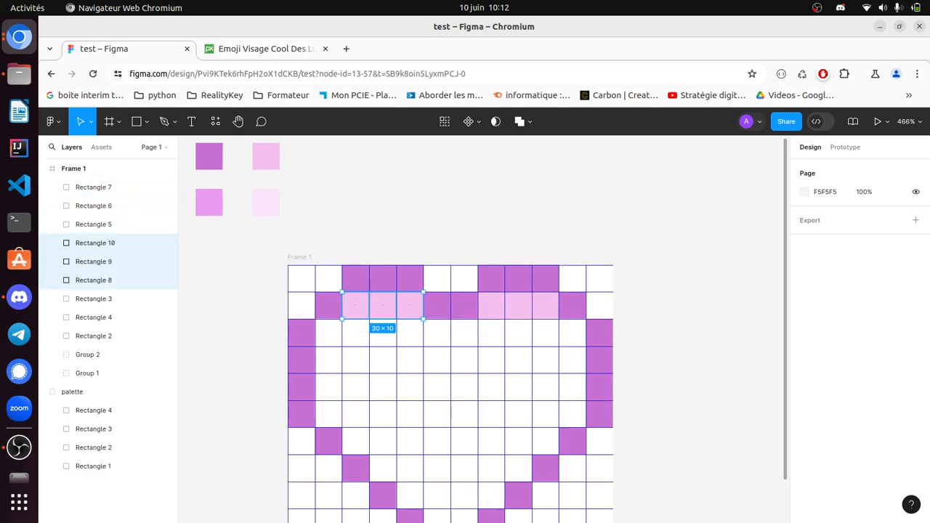
pyautogui.moveTo(409, 305); pyautogui.dragTo(382, 332)
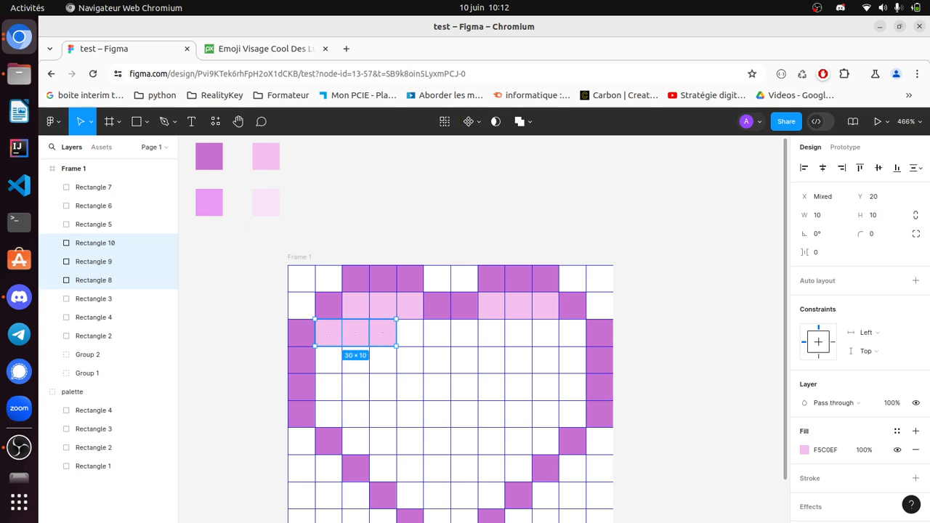
pyautogui.press('Escape')
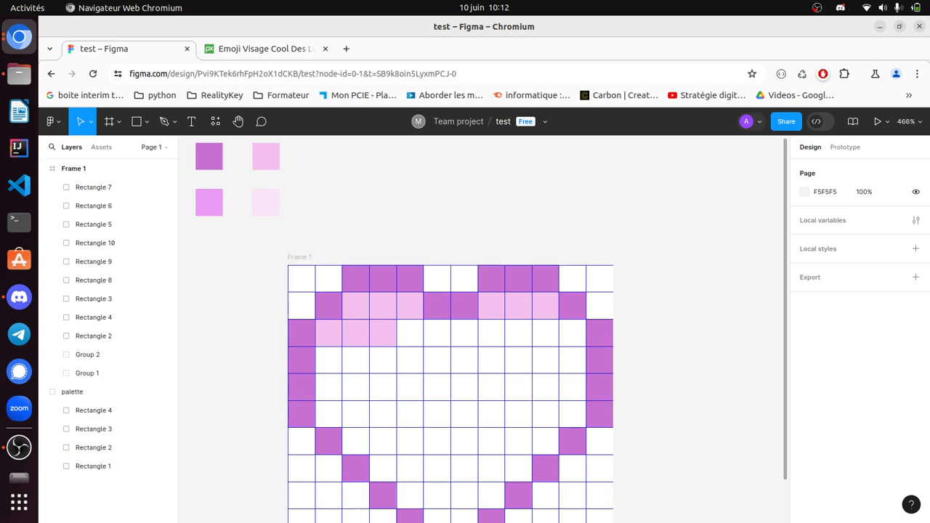
pyautogui.hotkey('ctrl', 'v')
pyautogui.moveTo(383, 305); pyautogui.dragTo(437, 332)
pyautogui.press('Escape')
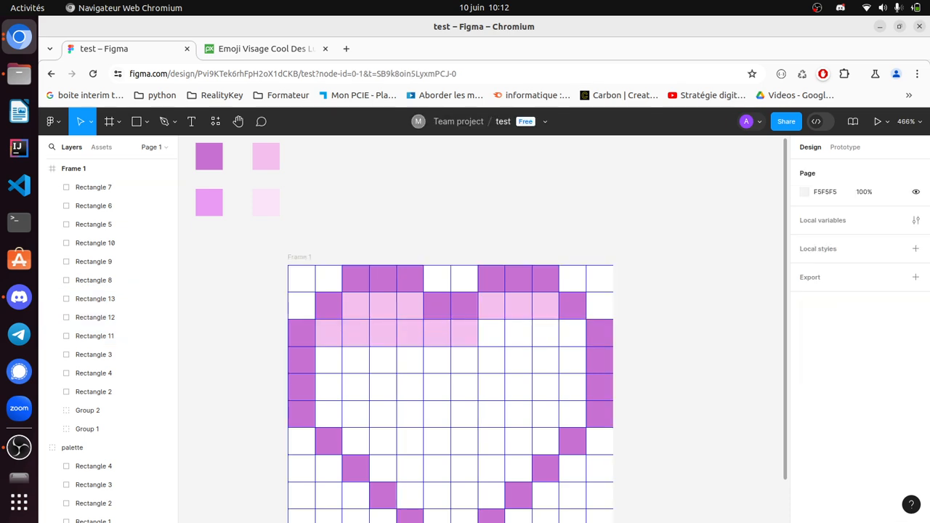
pyautogui.hotkey('ctrl', 'v')
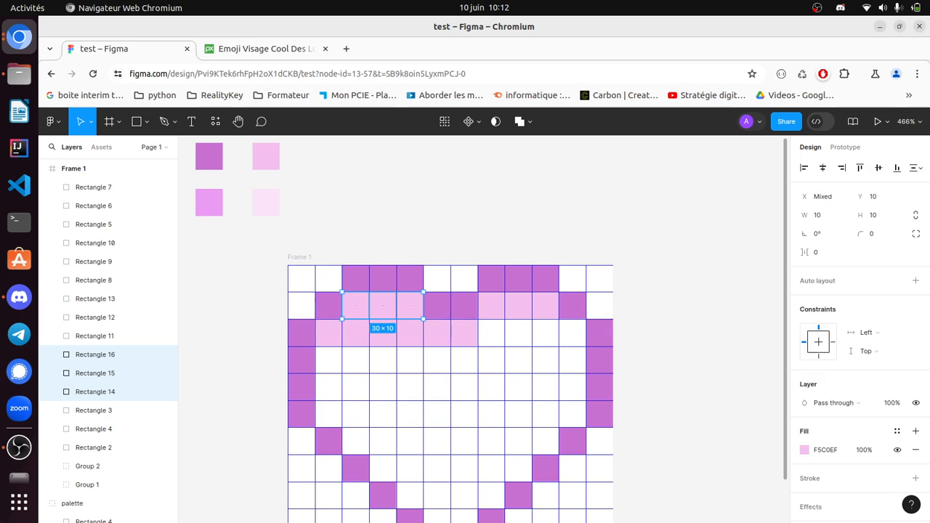
pyautogui.moveTo(382, 305); pyautogui.dragTo(518, 333)
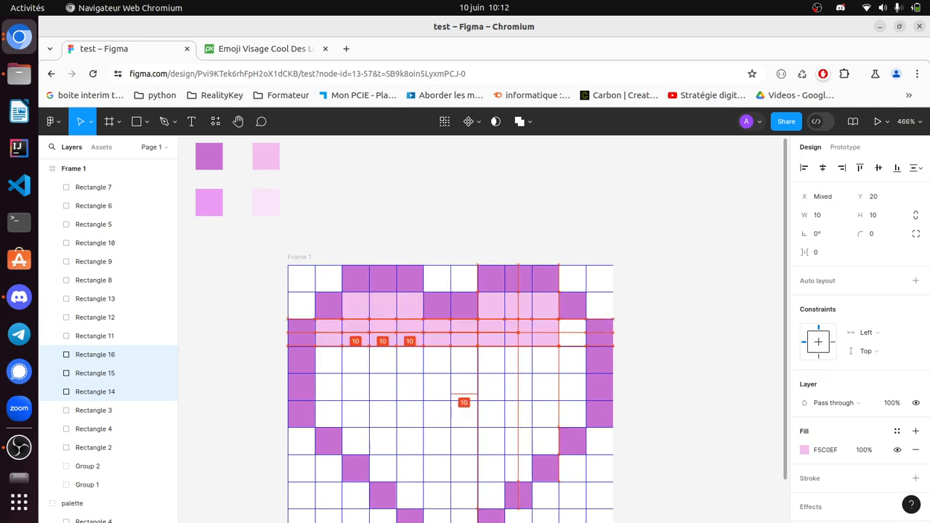
pyautogui.press('Escape')
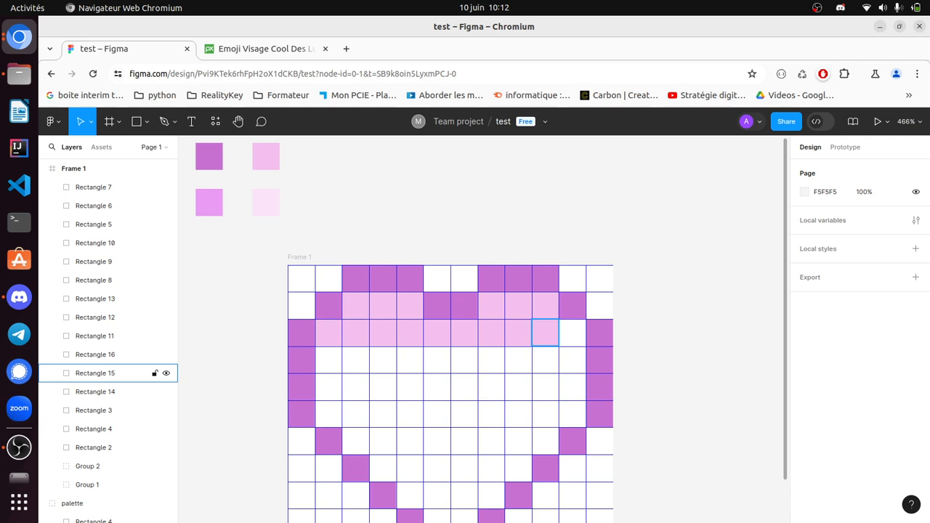
# - Fill the last empty cell of that row with a copy of one light pink square at X 100, Y 20
pyautogui.click(95, 372)
pyautogui.press('Escape')
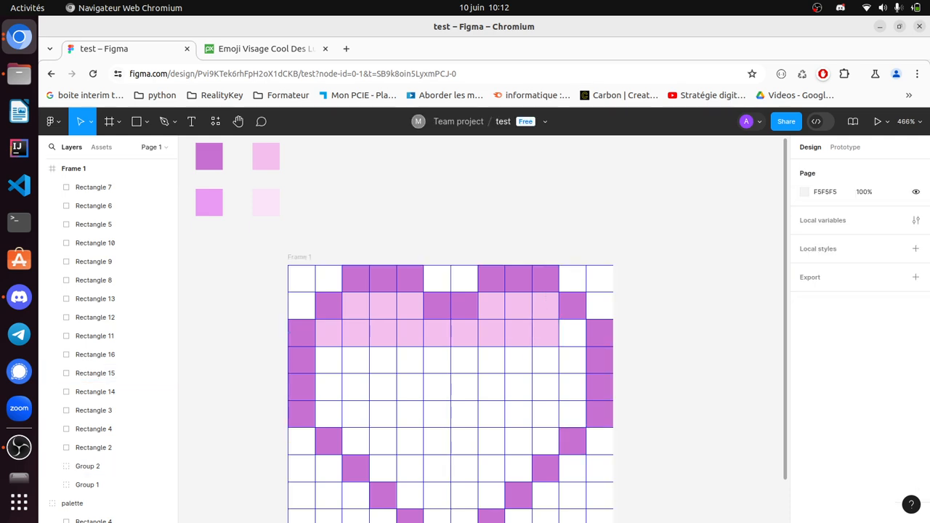
pyautogui.hotkey('ctrl', 'v')
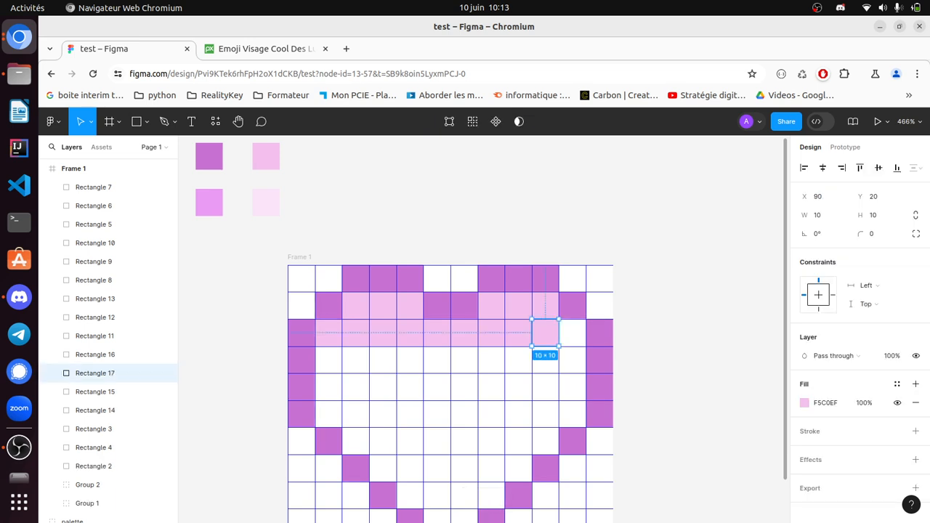
pyautogui.hotkey('shift', 'Right')
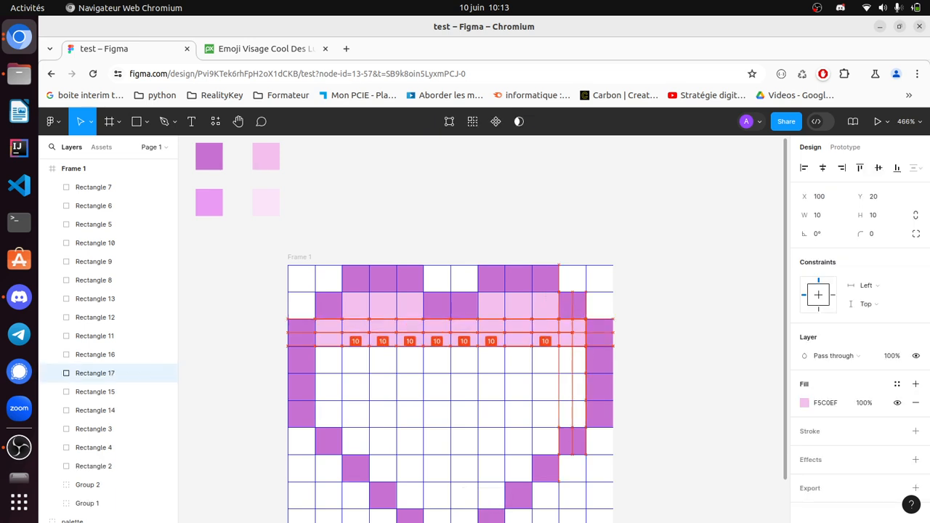
pyautogui.press('Escape')
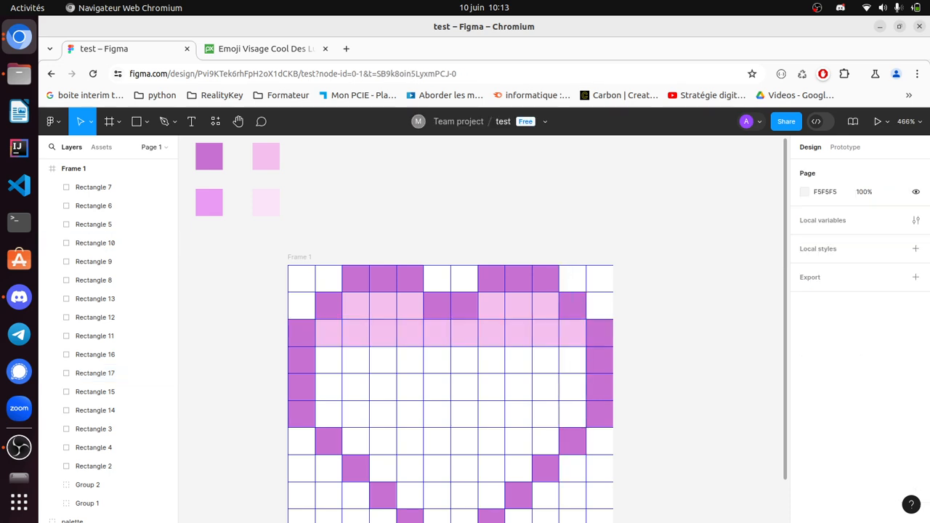
# - Copy the full row of ten light pink squares and place the duplicate directly below it at Y 30
pyautogui.moveTo(579, 358); pyautogui.dragTo(327, 332)
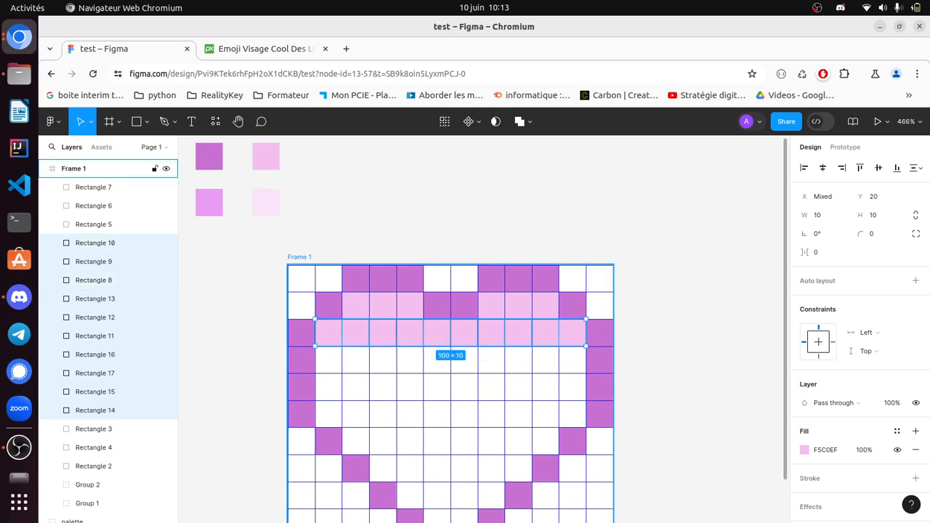
pyautogui.press('Escape')
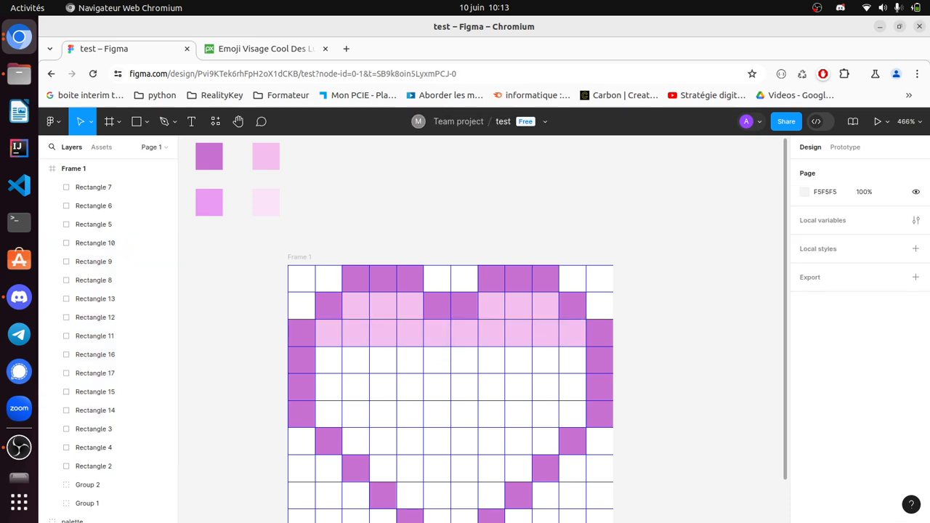
pyautogui.hotkey('ctrl', 'v')
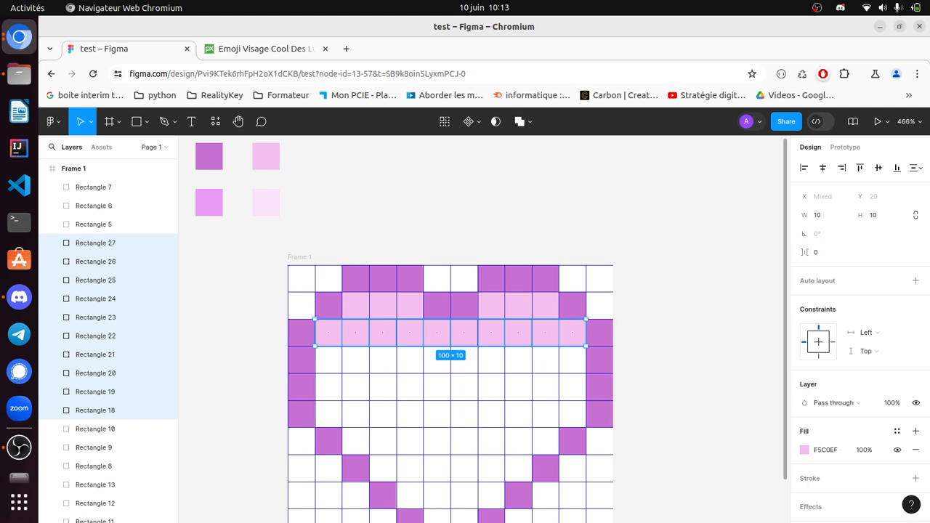
pyautogui.moveTo(518, 333); pyautogui.dragTo(518, 365)
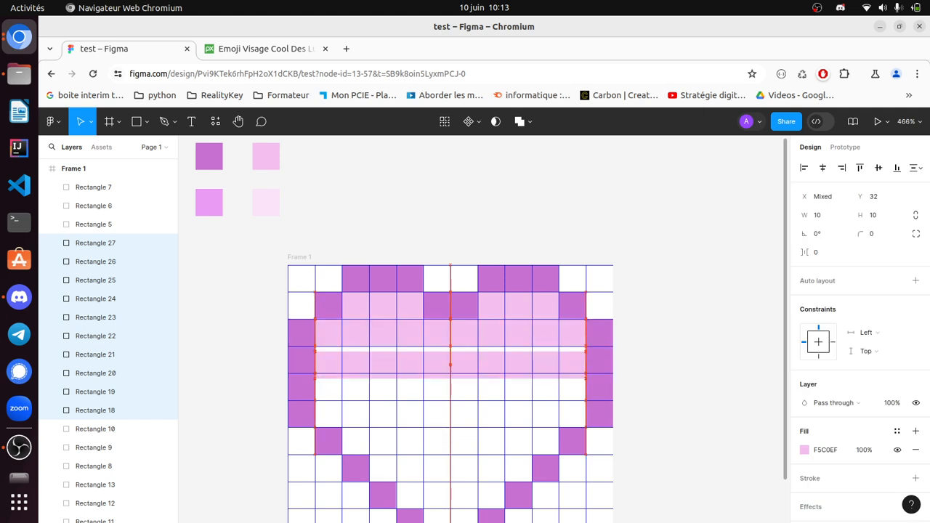
pyautogui.press('Up')
pyautogui.press('Up')
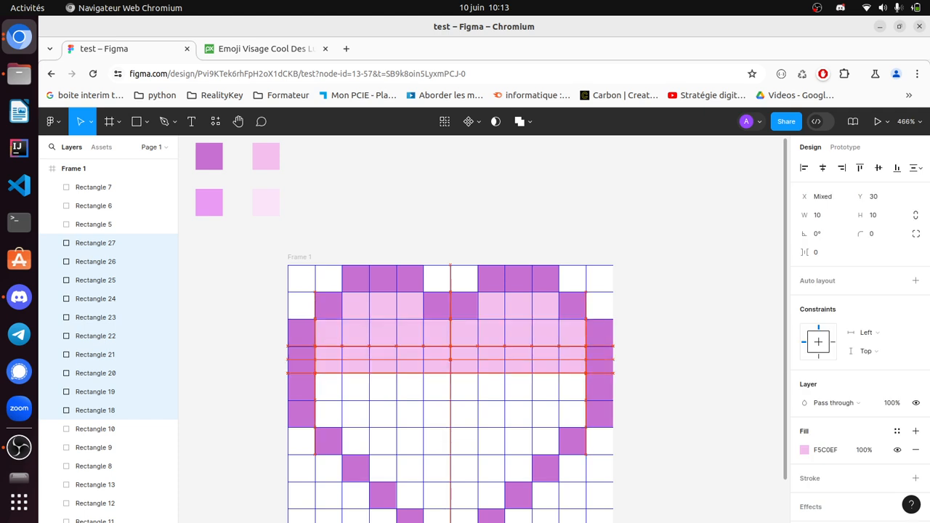
pyautogui.press('Escape')
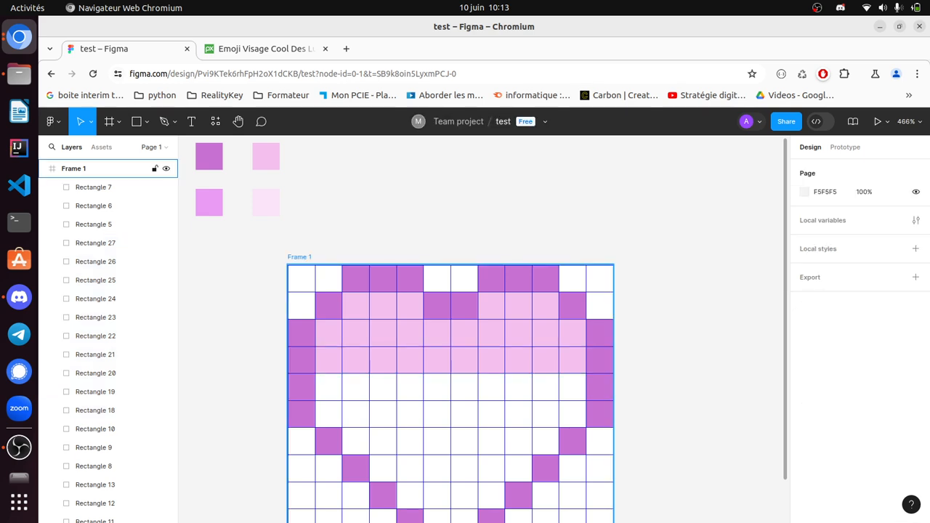
# - Paste the ten-square light pink row twice more, filling the rows at Y 40 and Y 50 between the outlines
pyautogui.hotkey('ctrl', 'v')
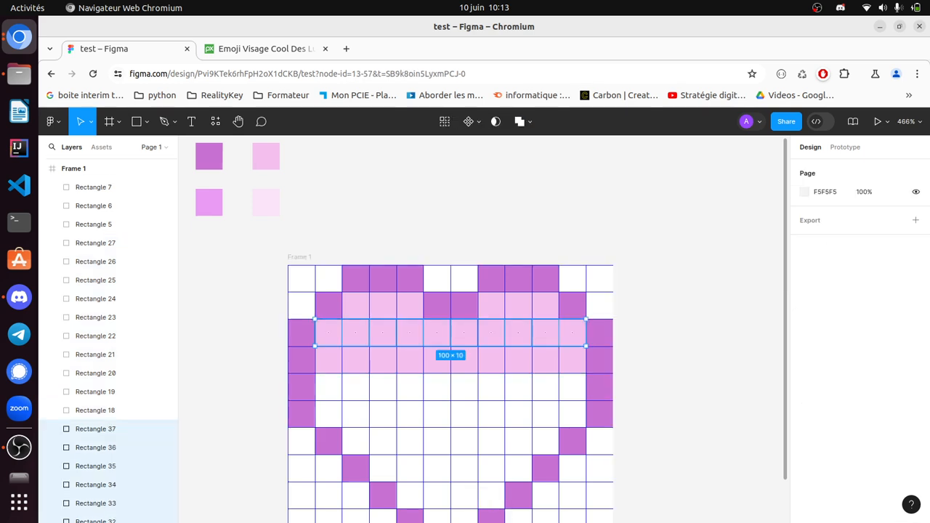
pyautogui.moveTo(450, 333); pyautogui.dragTo(450, 387)
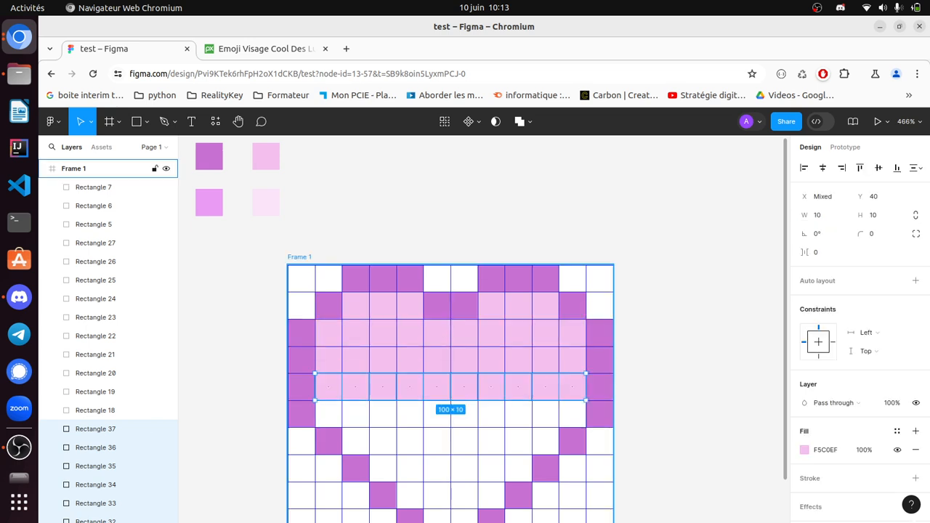
pyautogui.hotkey('ctrl', 'v')
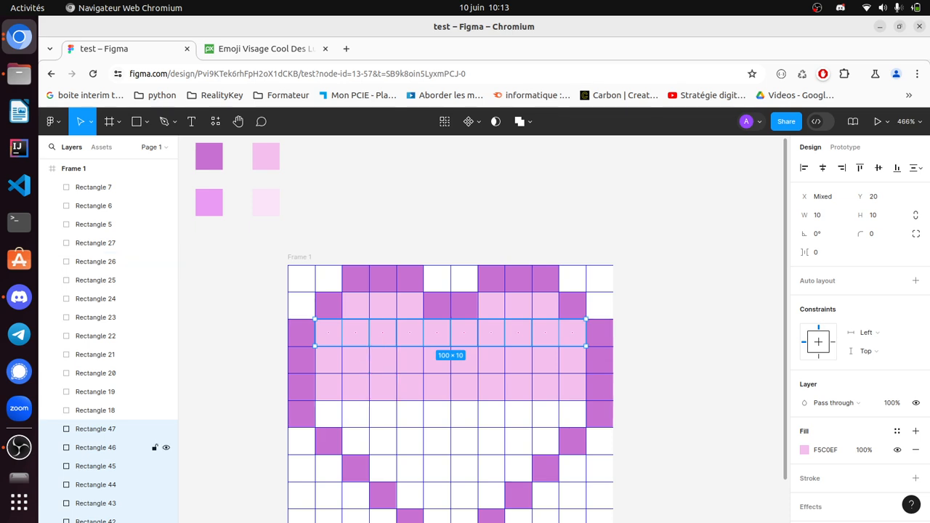
pyautogui.moveTo(451, 333); pyautogui.dragTo(450, 414)
pyautogui.press('Escape')
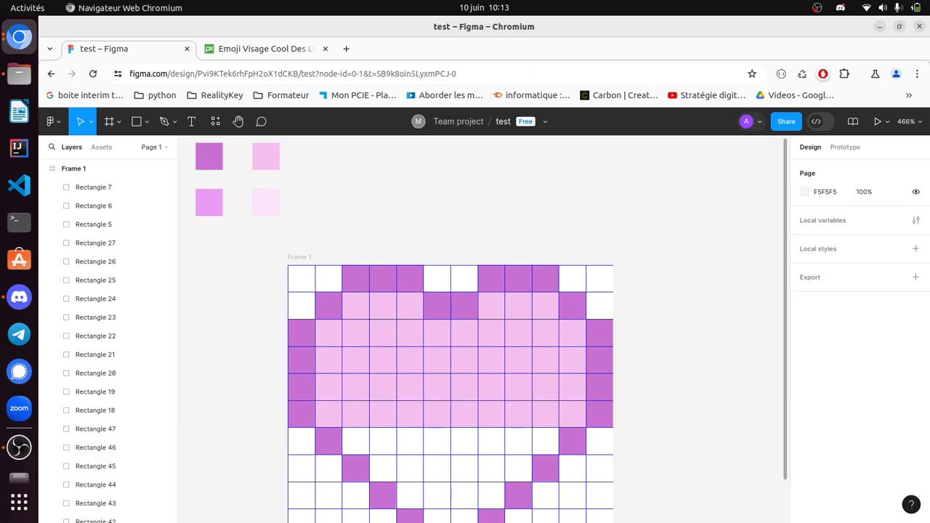
# - Duplicate the eight middle light pink squares of the Y 50 row into the row below at Y 60, between the outline squares
pyautogui.moveTo(543, 415); pyautogui.dragTo(354, 433)
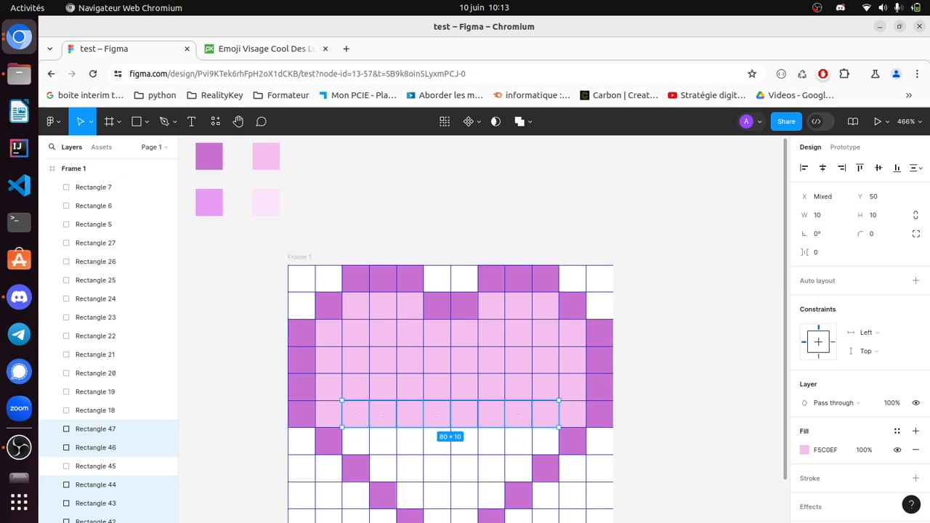
pyautogui.press('Escape')
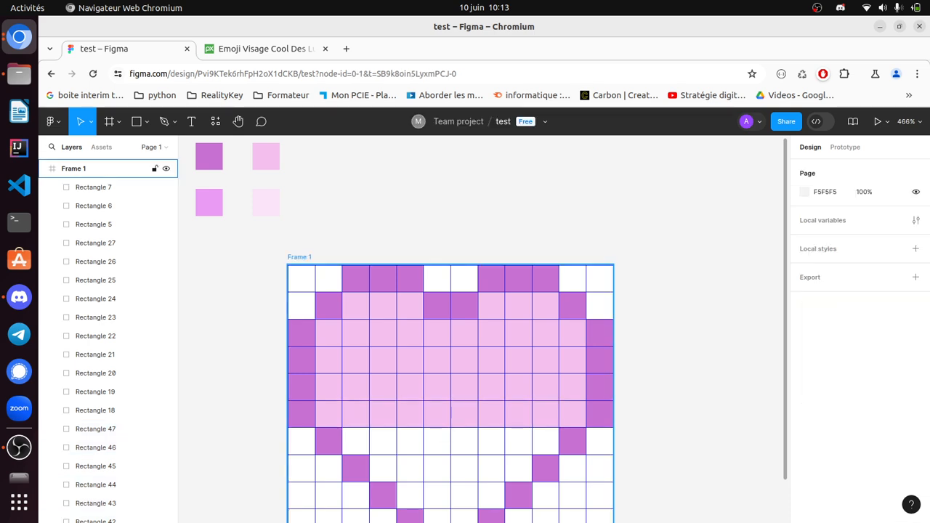
pyautogui.hotkey('ctrl', 'v')
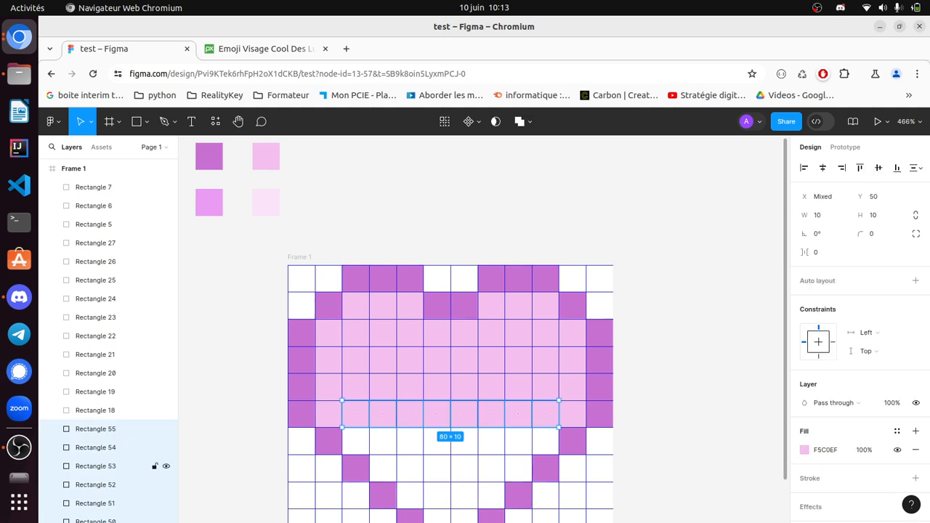
pyautogui.moveTo(491, 414); pyautogui.dragTo(378, 446)
pyautogui.press('Escape')
# - Duplicate the six middle light pink squares of the Y 60 row and place the copies directly below at Y 70
pyautogui.press('Escape')
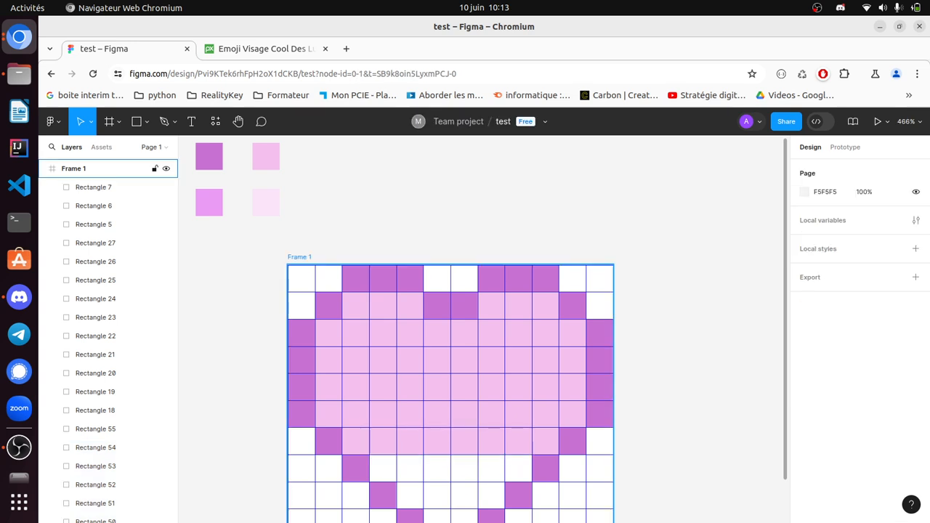
pyautogui.hotkey('ctrl', 'v')
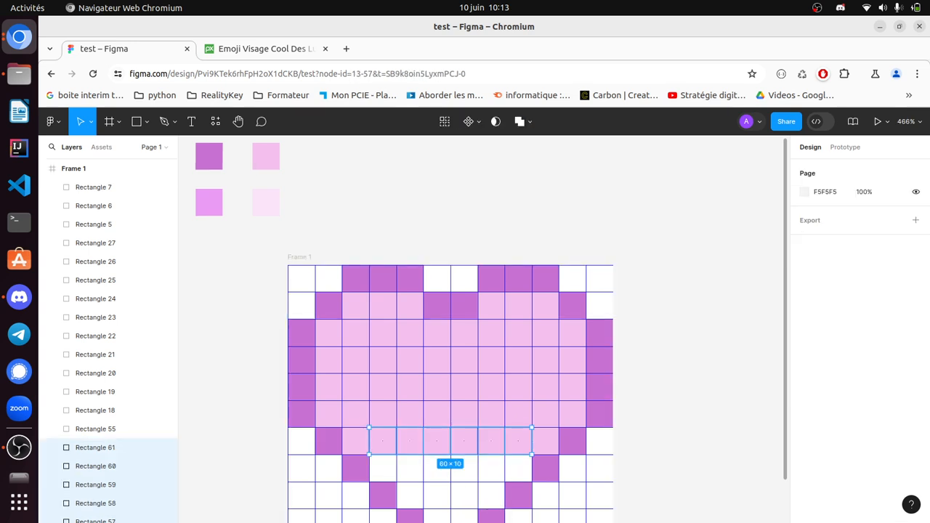
pyautogui.hotkey('shift', 'Down')
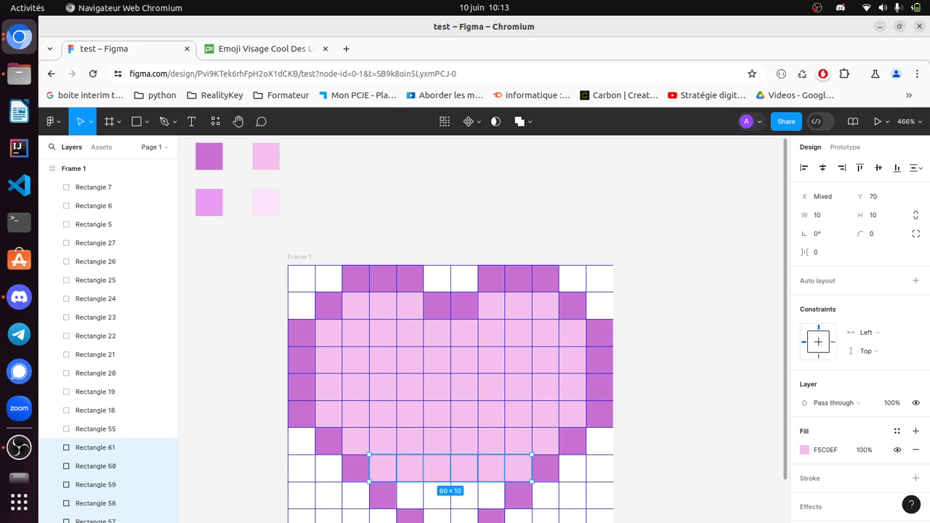
pyautogui.press('Escape')
# - Duplicate the four middle light pink squares of the Y 70 row and place the copies directly below at Y 80
pyautogui.scroll(-2, 451, 327)
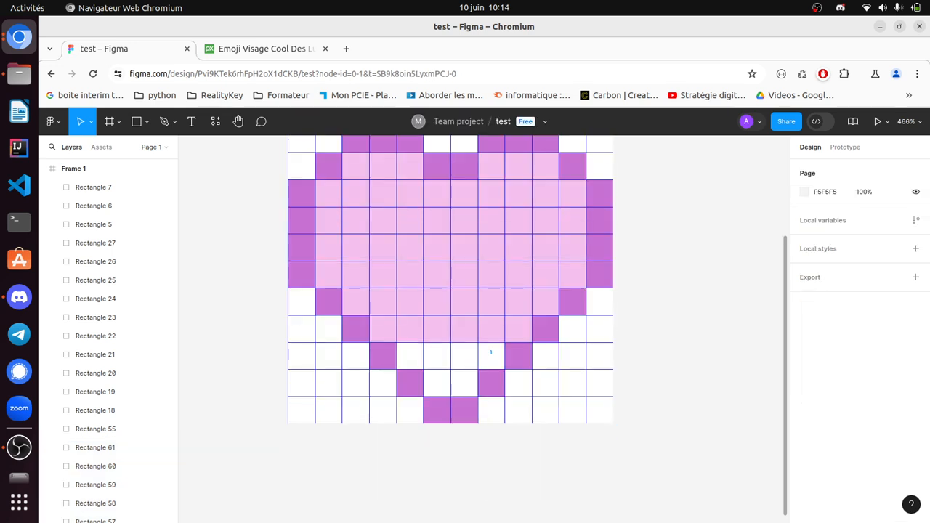
pyautogui.moveTo(490, 352); pyautogui.dragTo(409, 330)
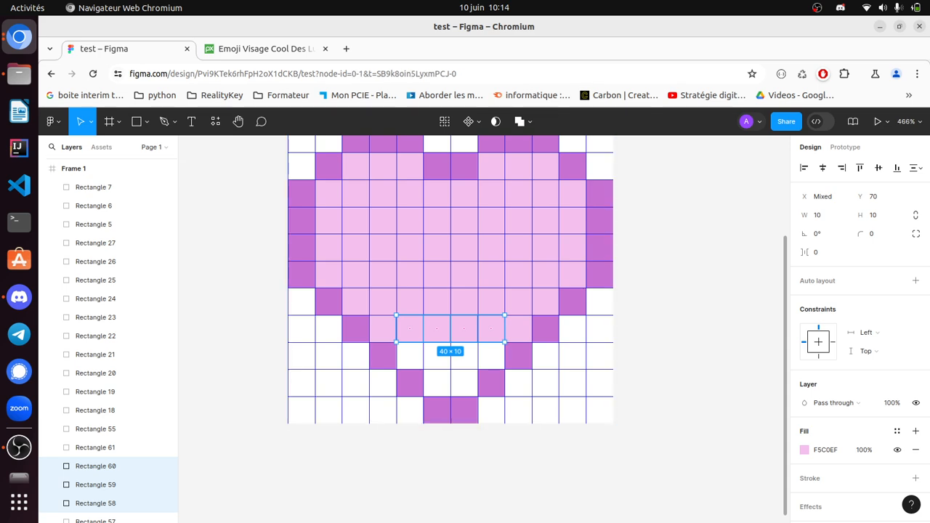
pyautogui.press('Escape')
pyautogui.hotkey('ctrl', 'v')
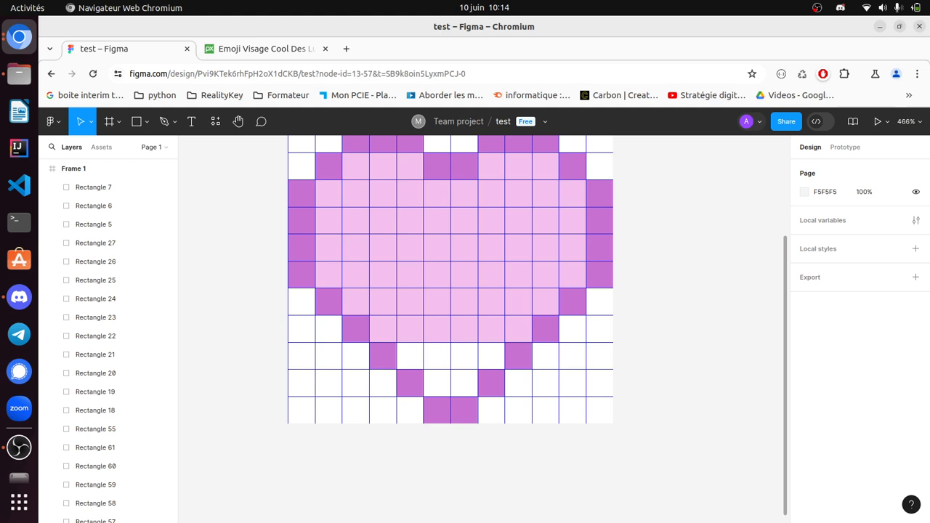
pyautogui.moveTo(451, 329); pyautogui.dragTo(451, 356)
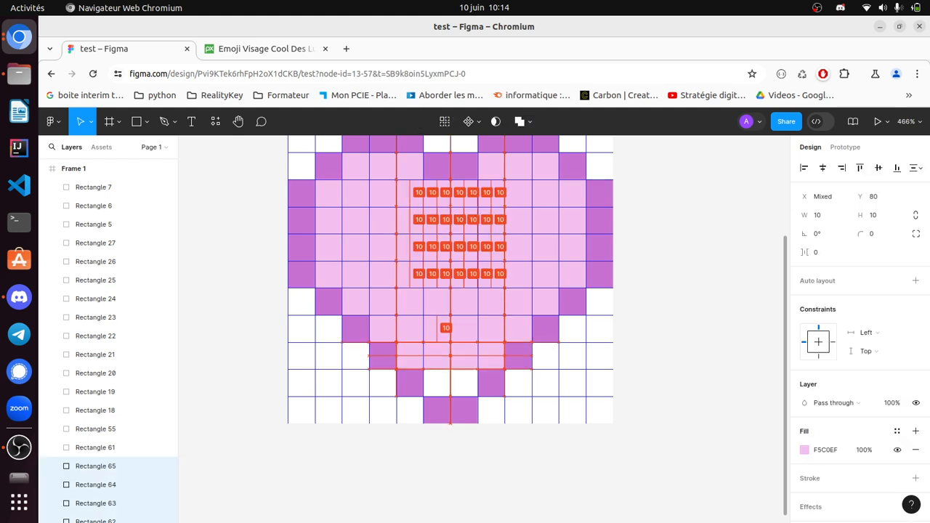
pyautogui.press('Escape')
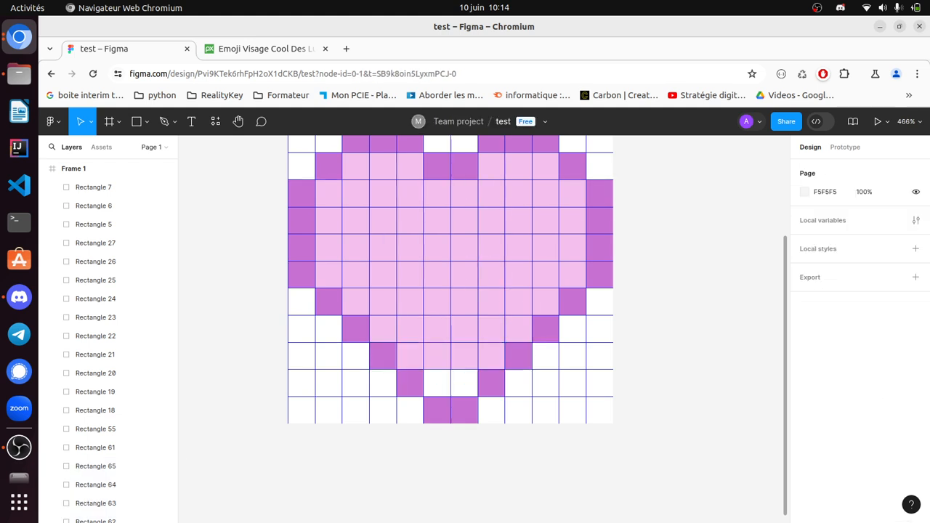
# - Duplicate the two middle light pink squares of the Y 80 row into the last empty cells of the heart at Y 90
pyautogui.moveTo(466, 377); pyautogui.dragTo(437, 356)
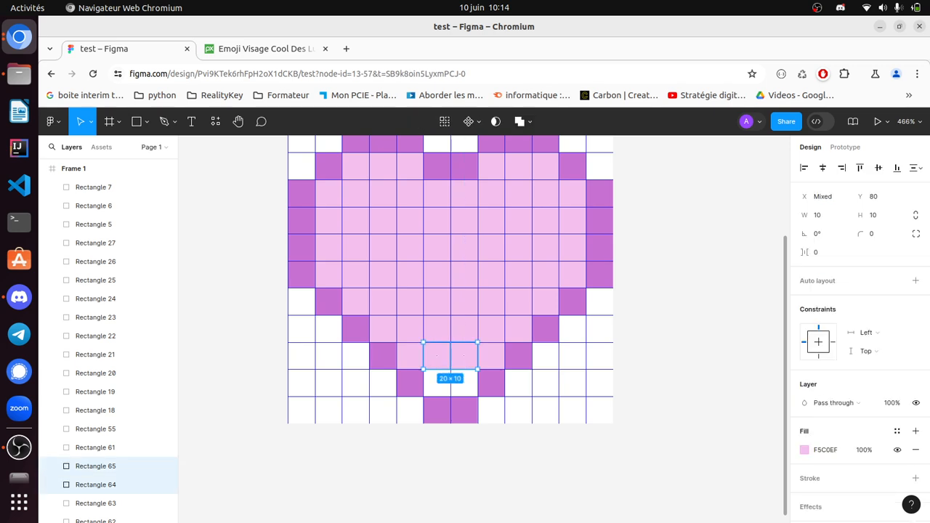
pyautogui.press('Escape')
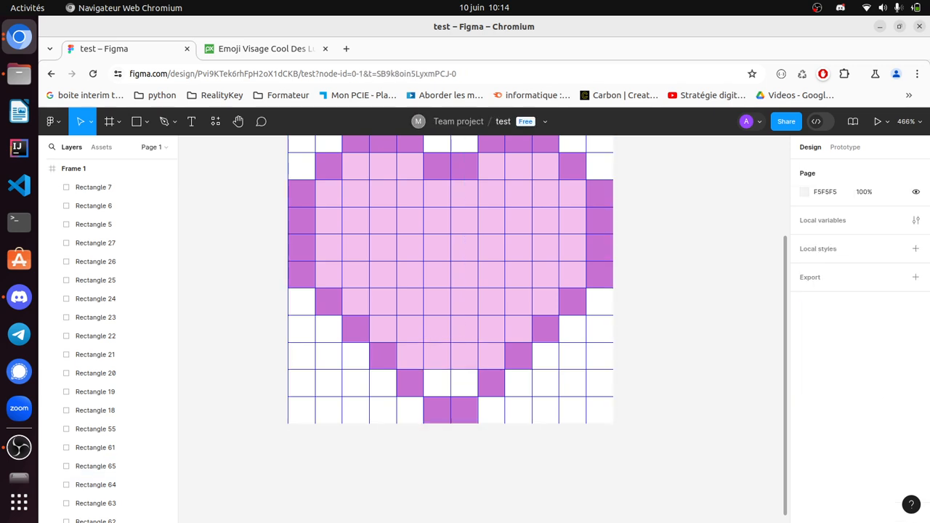
pyautogui.hotkey('ctrl', 'v')
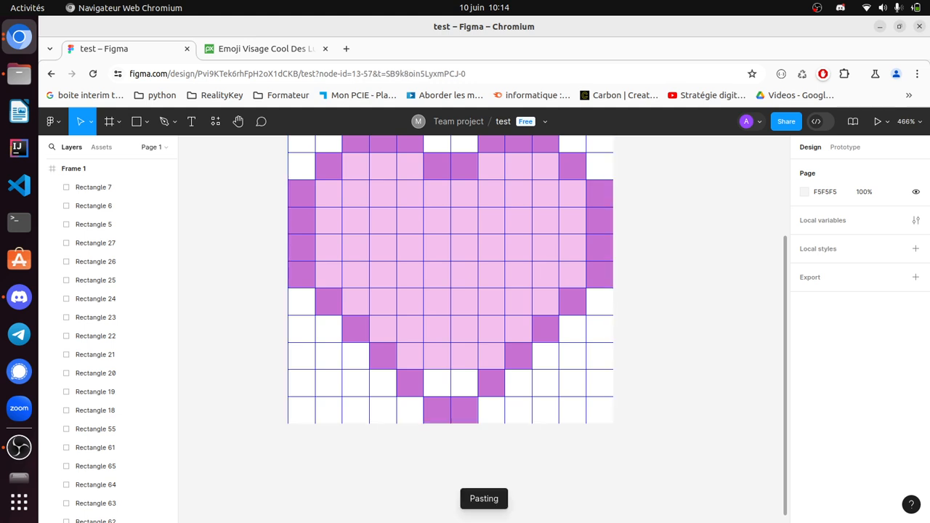
pyautogui.hotkey('shift', 'Down')
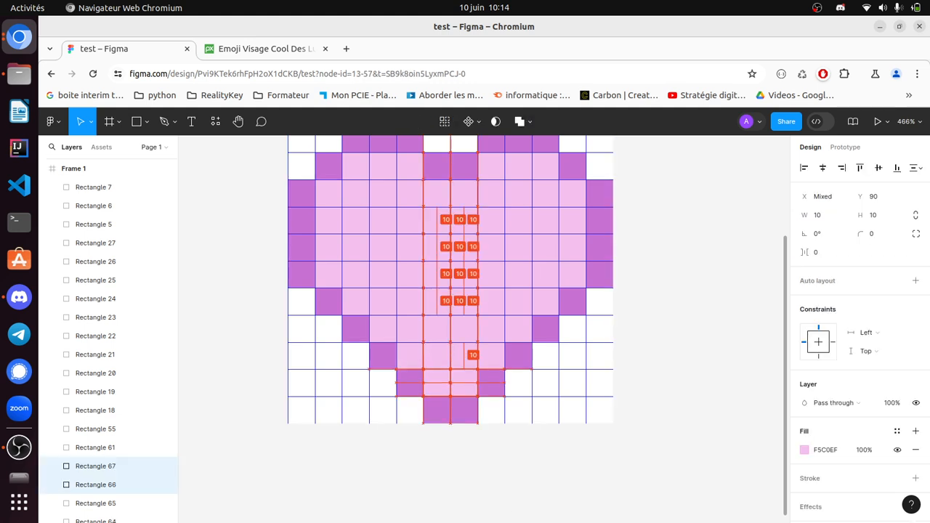
pyautogui.press('Escape')
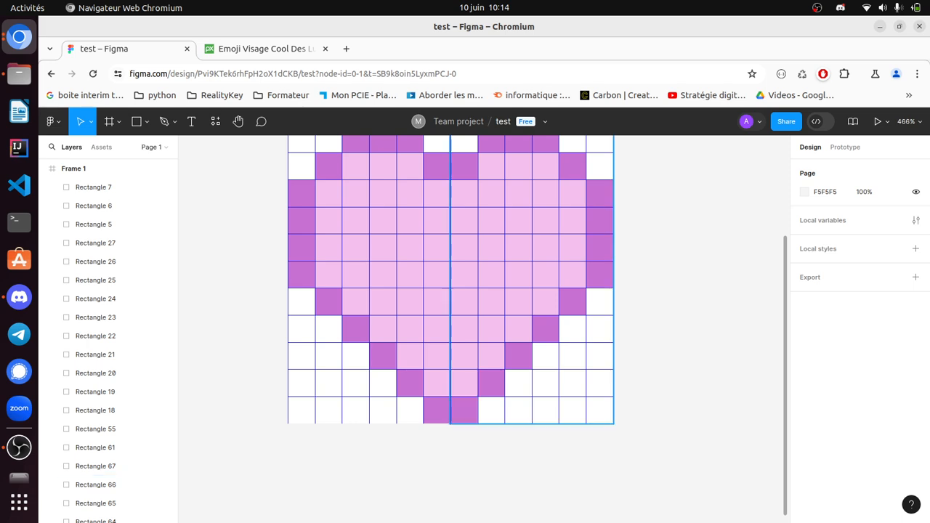
pyautogui.scroll(3, 509, 371)
pyautogui.scroll(-2, 572, 359)
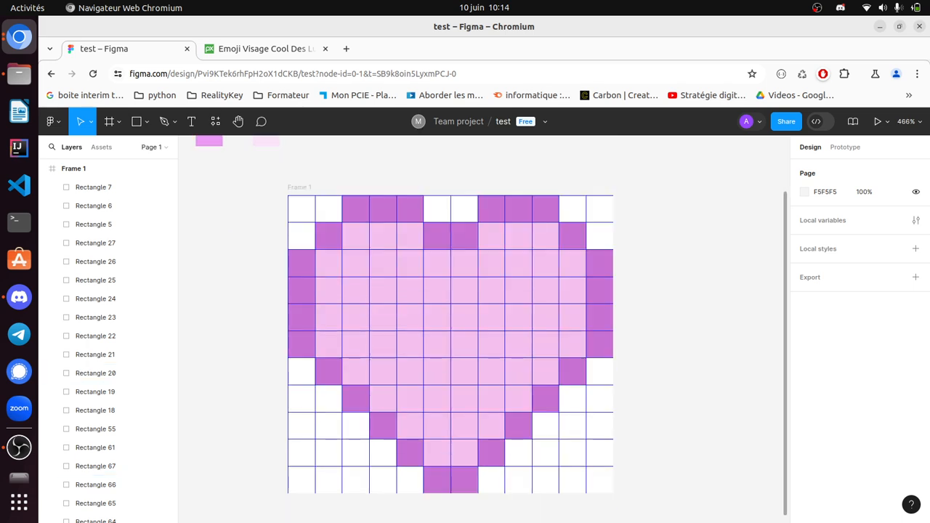
pyautogui.scroll(2, 355, 331)
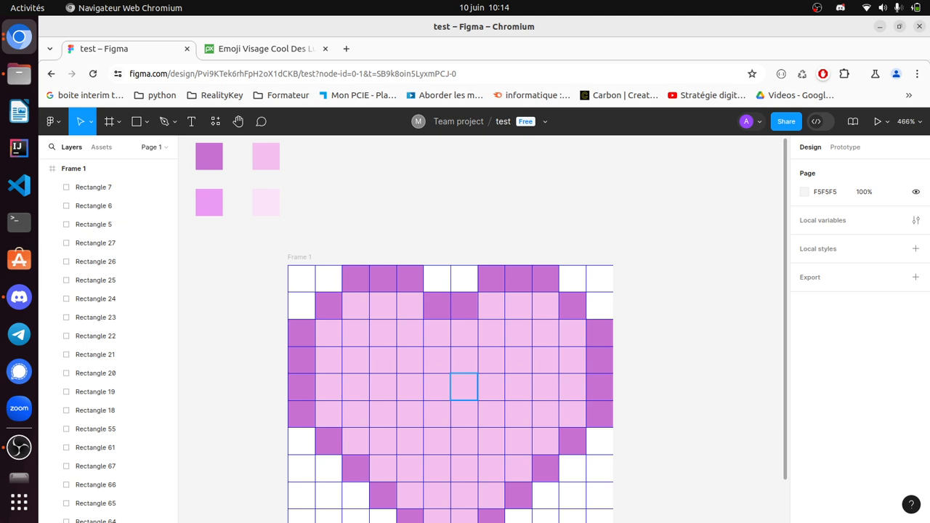
pyautogui.scroll(-4, 461, 404)
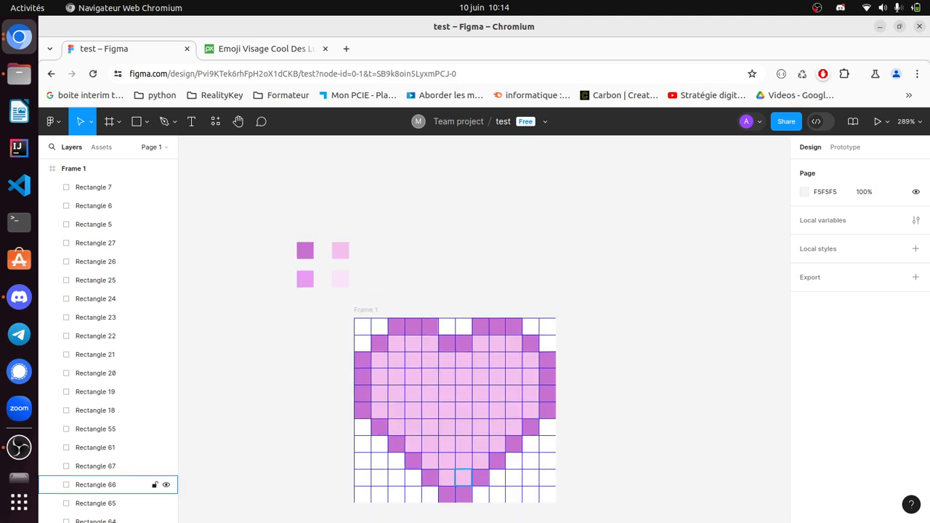